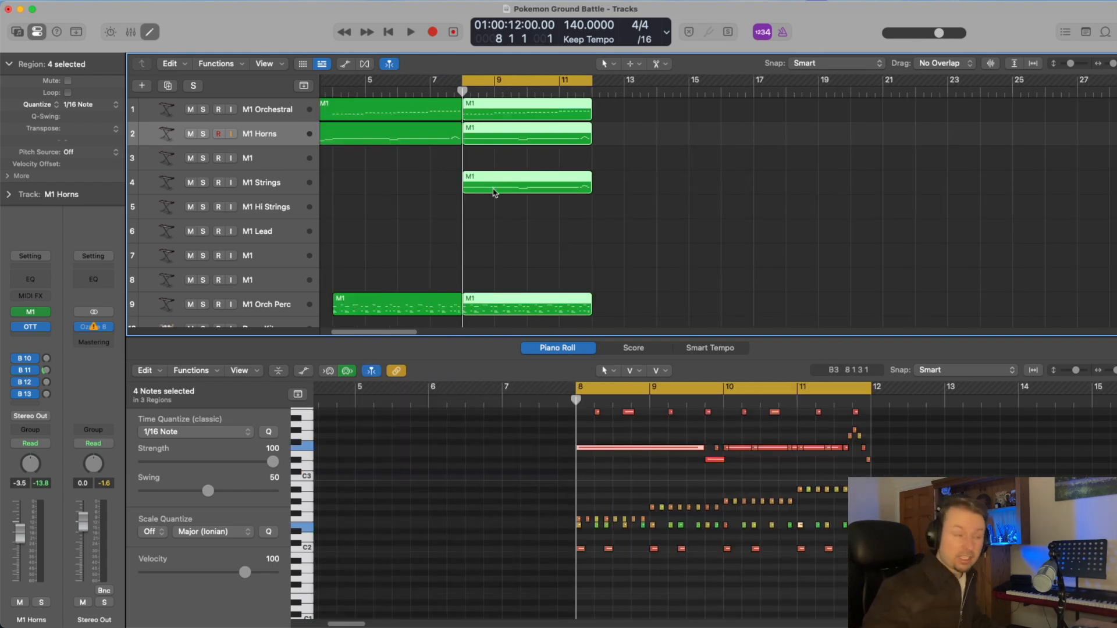
- Open only the M1 Strings region at bar 8 in the Piano Roll and play back its notes from bar 8
left_click(495, 201)
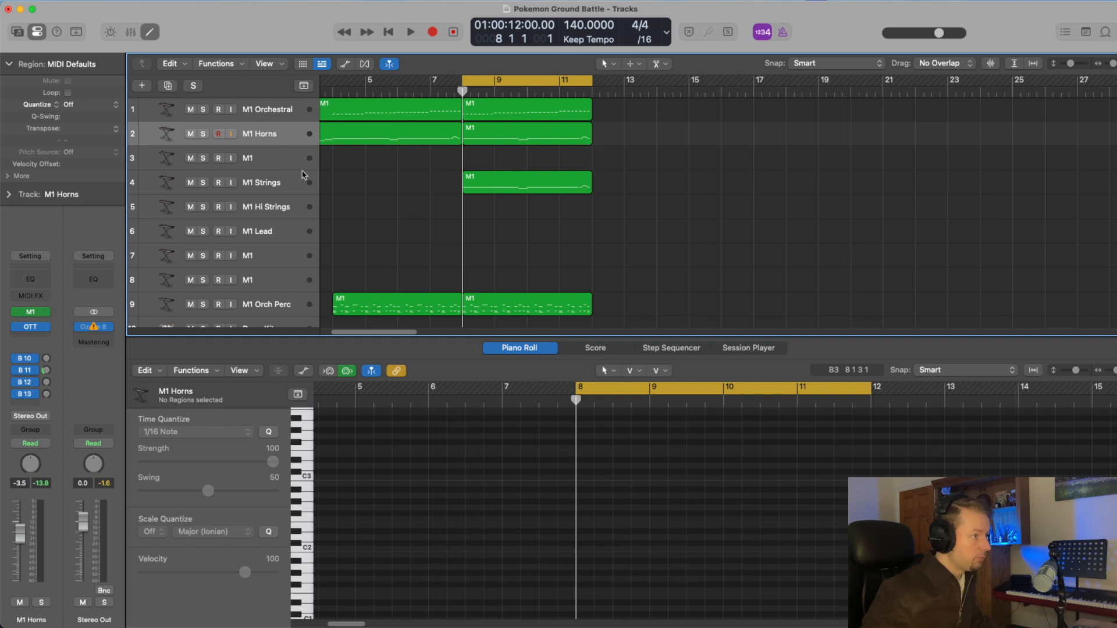
left_click(508, 183)
key("space")
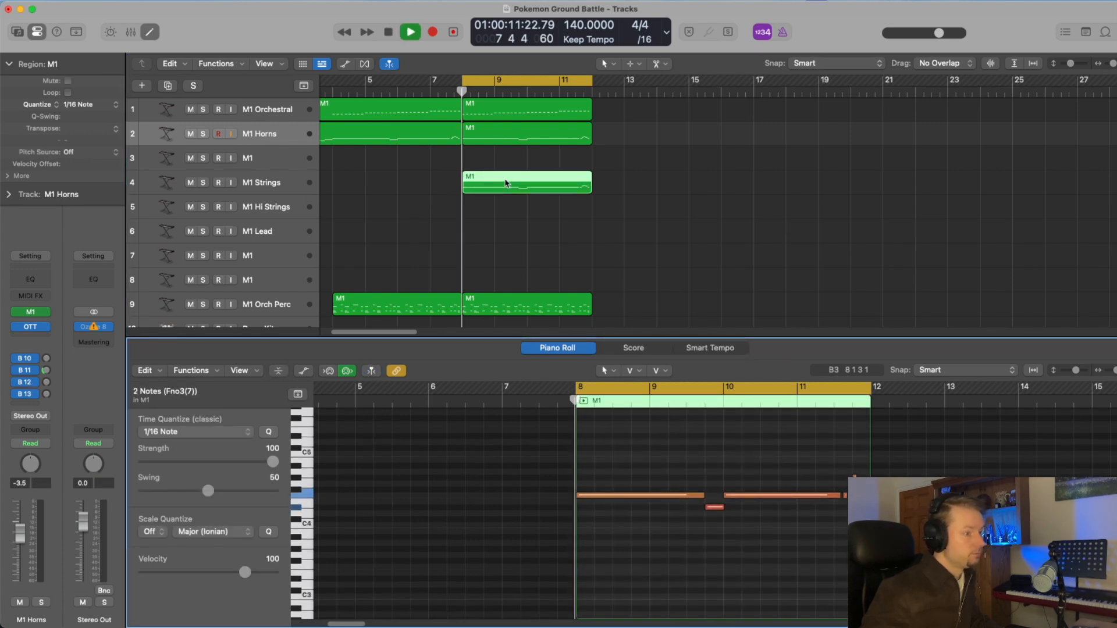
scroll(544, 454, "right", 4)
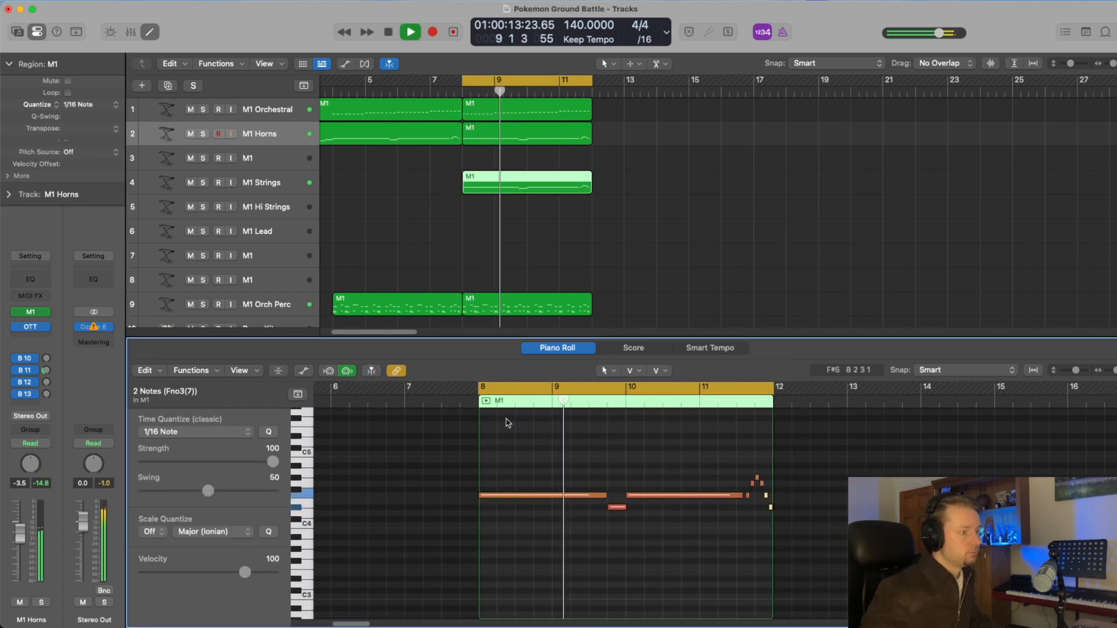
scroll(655, 474, "right", 2)
scroll(655, 475, "right", 3)
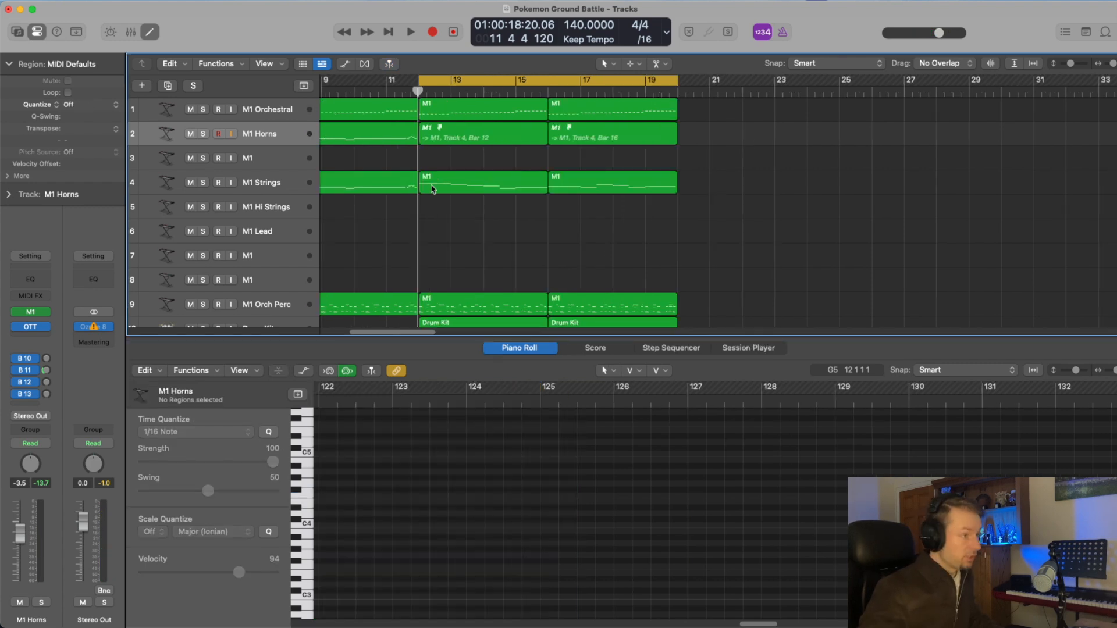
- Play bars 12 to 19 while following the notes of the two M1 Strings regions in the Piano Roll
key("space")
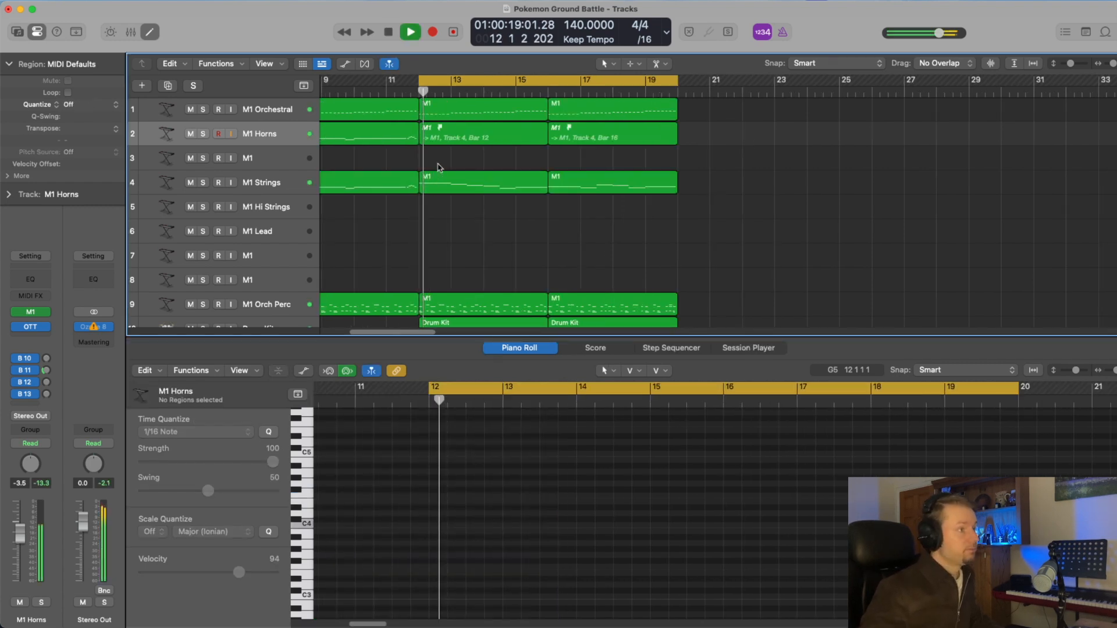
left_click(277, 181)
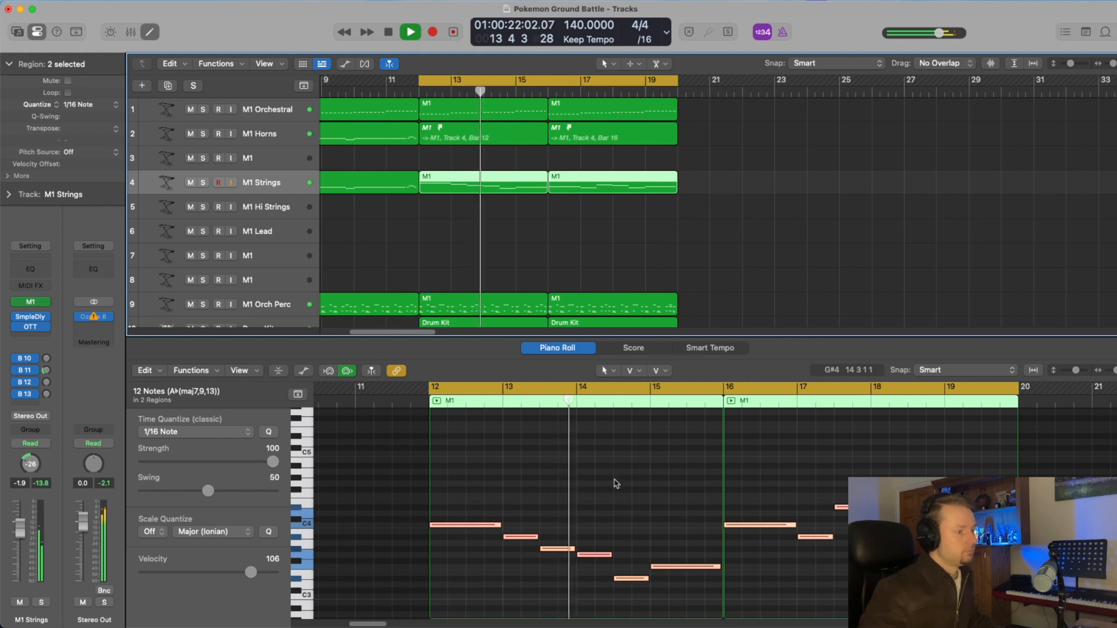
scroll(611, 472, "down", 2)
scroll(612, 472, "down", 3)
scroll(588, 448, "right", 4)
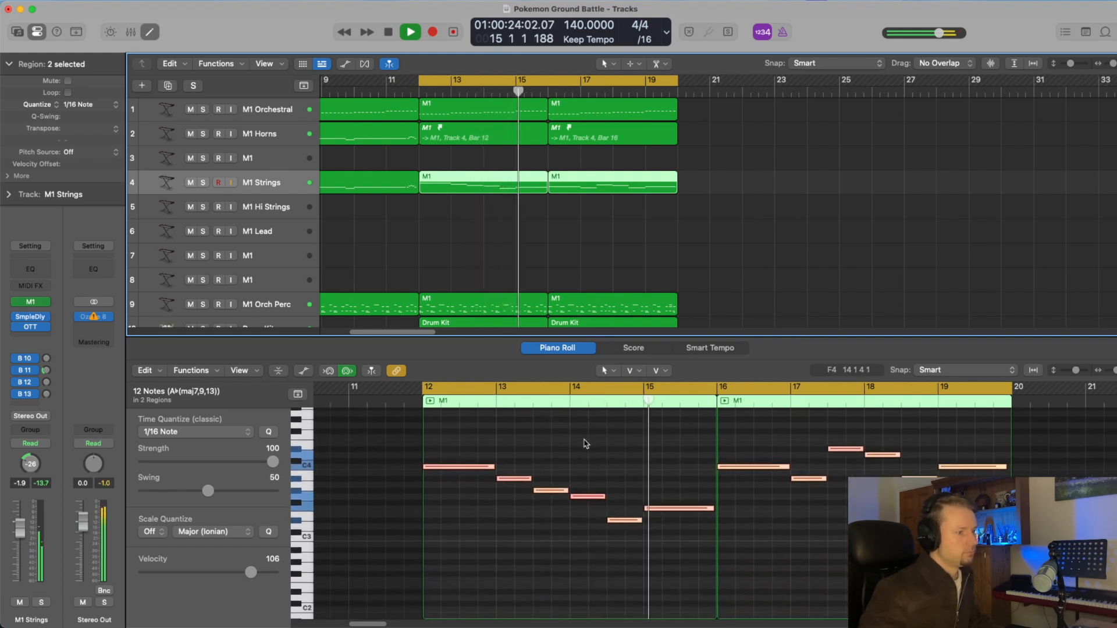
scroll(585, 443, "right", 2)
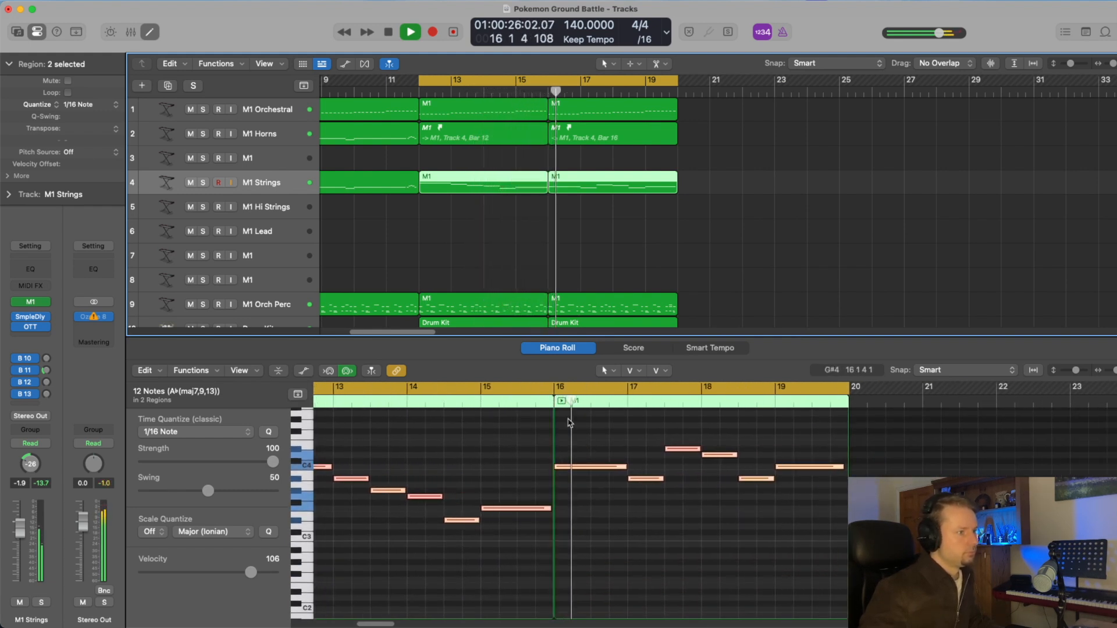
scroll(593, 448, "right", 5)
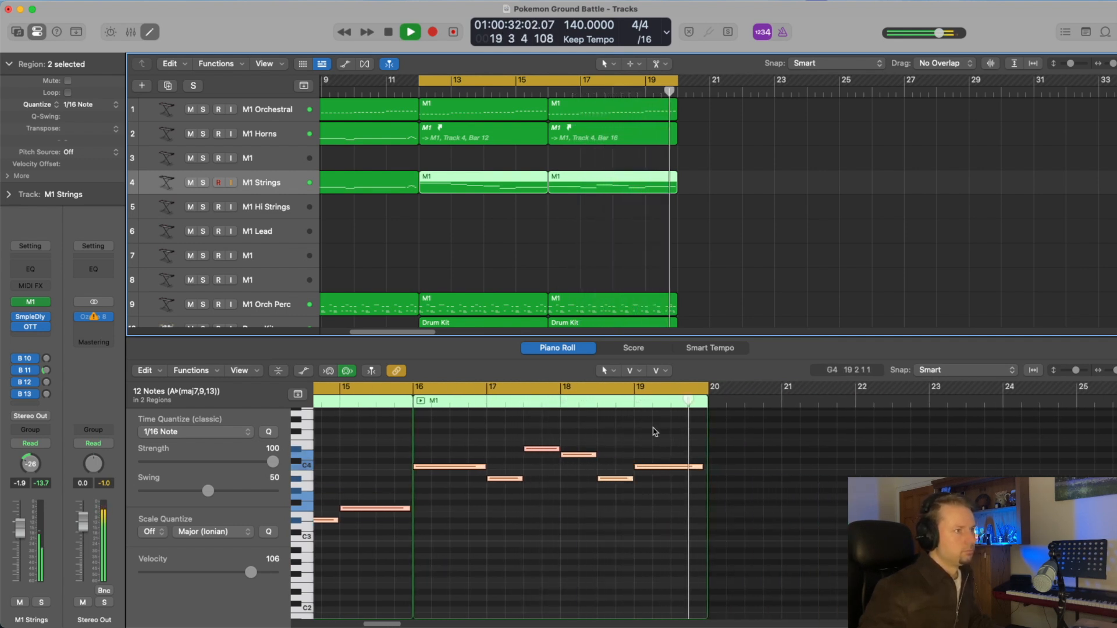
key("space")
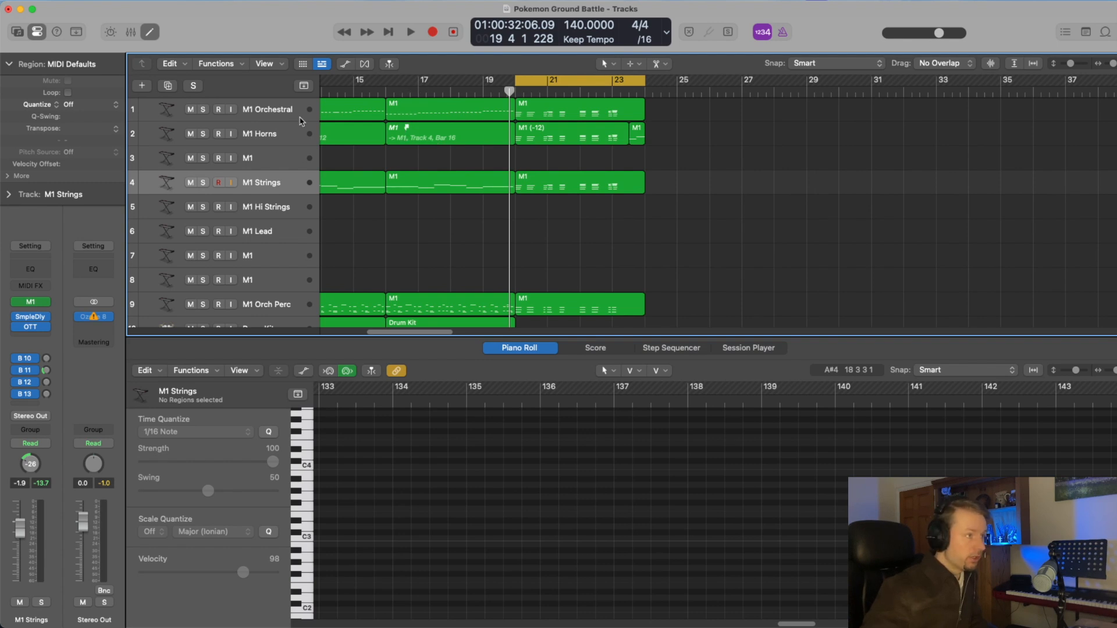
- Solo the M1 Orchestral track and play its bar 20 region with the stacked notes shown in the Piano Roll
left_click(203, 110)
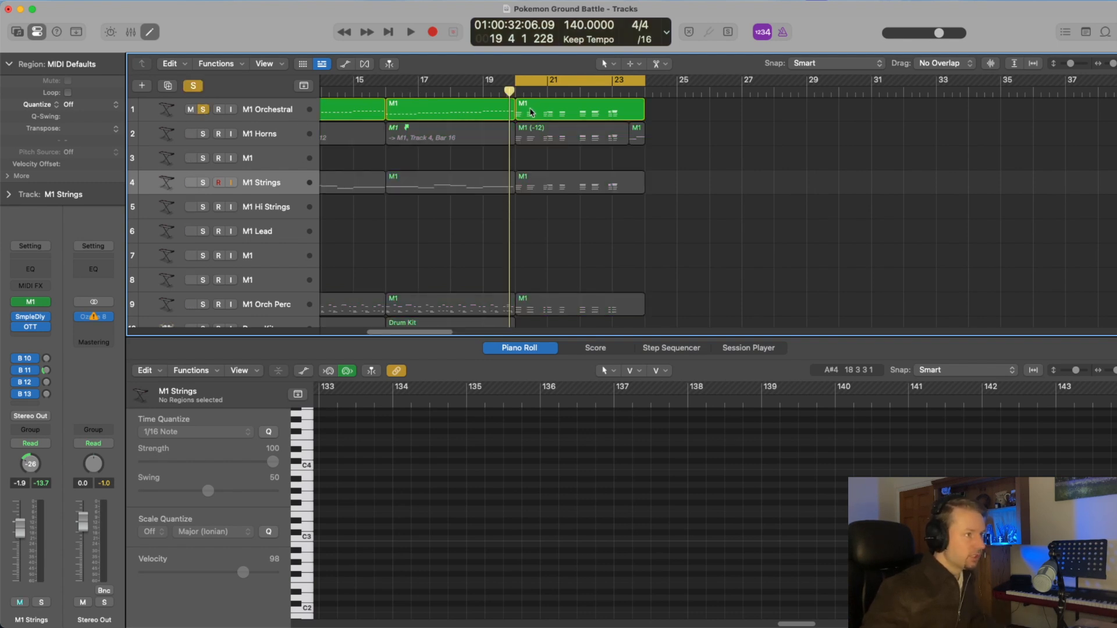
left_click(571, 108)
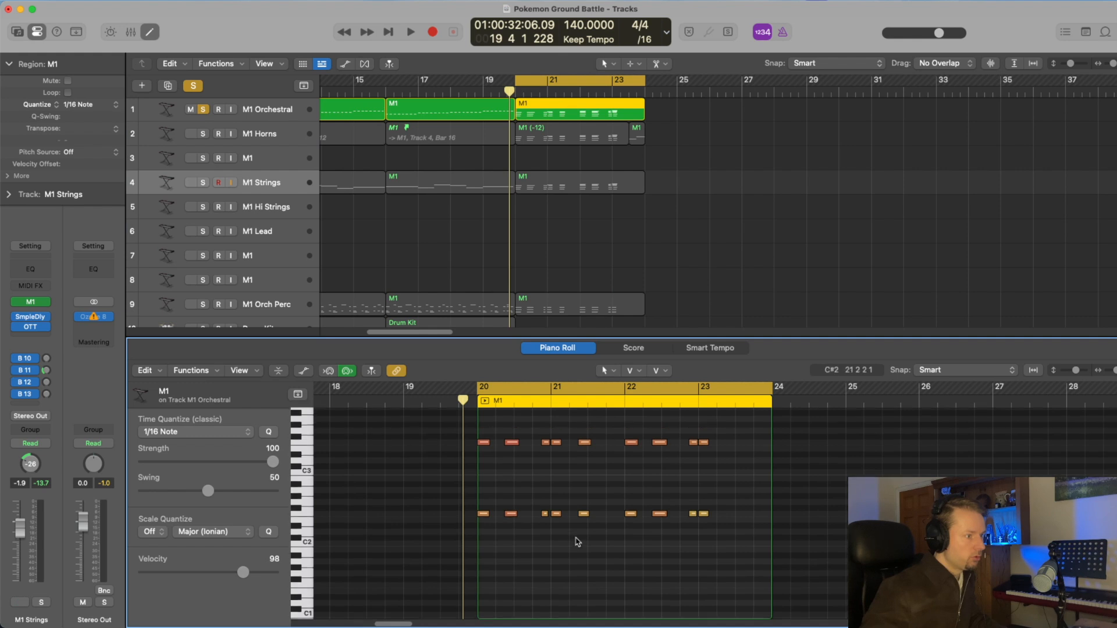
key("space")
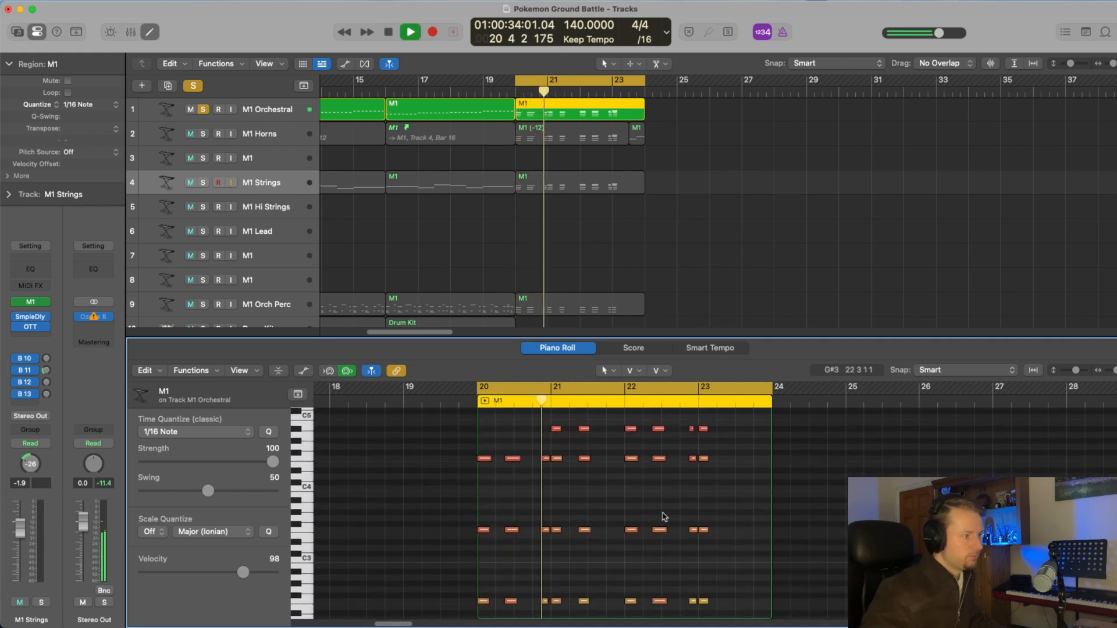
scroll(664, 515, "up", 5)
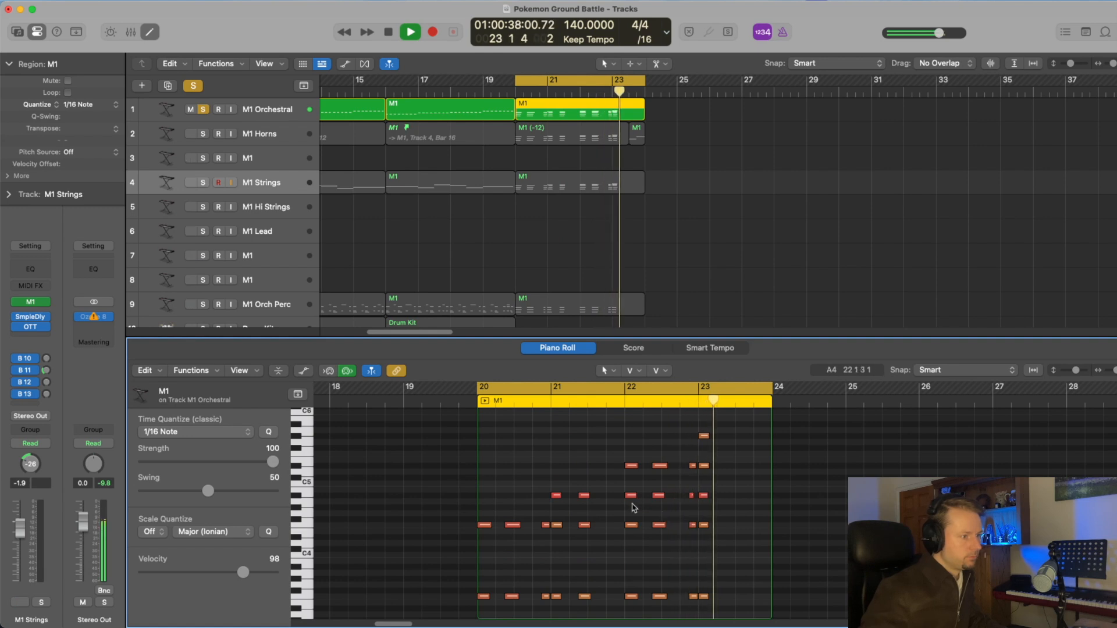
key("space")
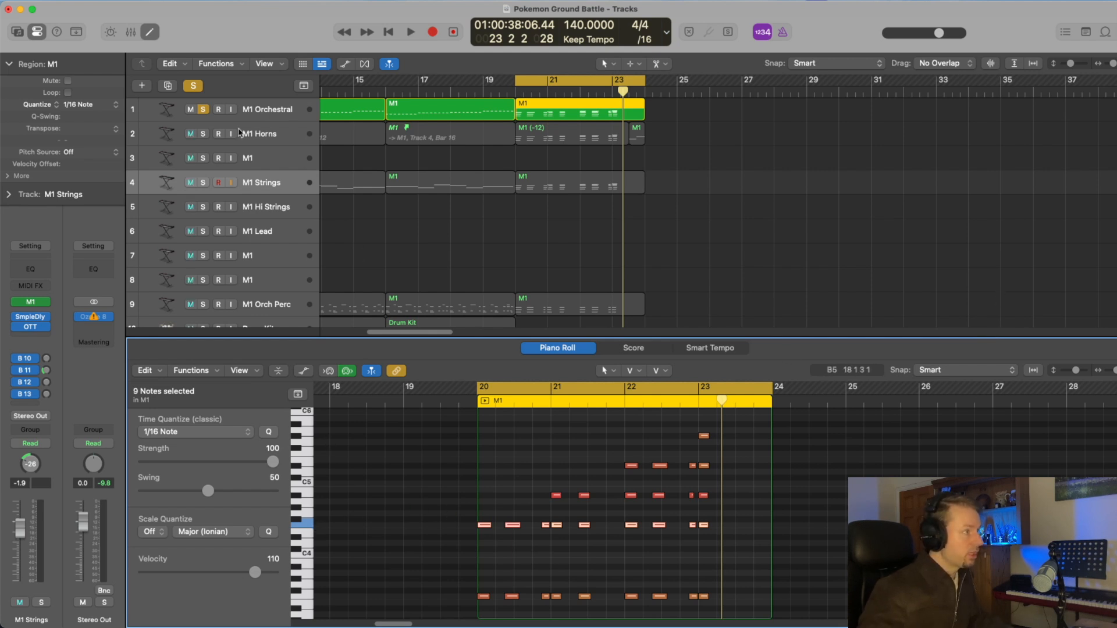
- Unsolo the M1 Orchestral track and play the bar 20 section with all tracks together
left_click(203, 110)
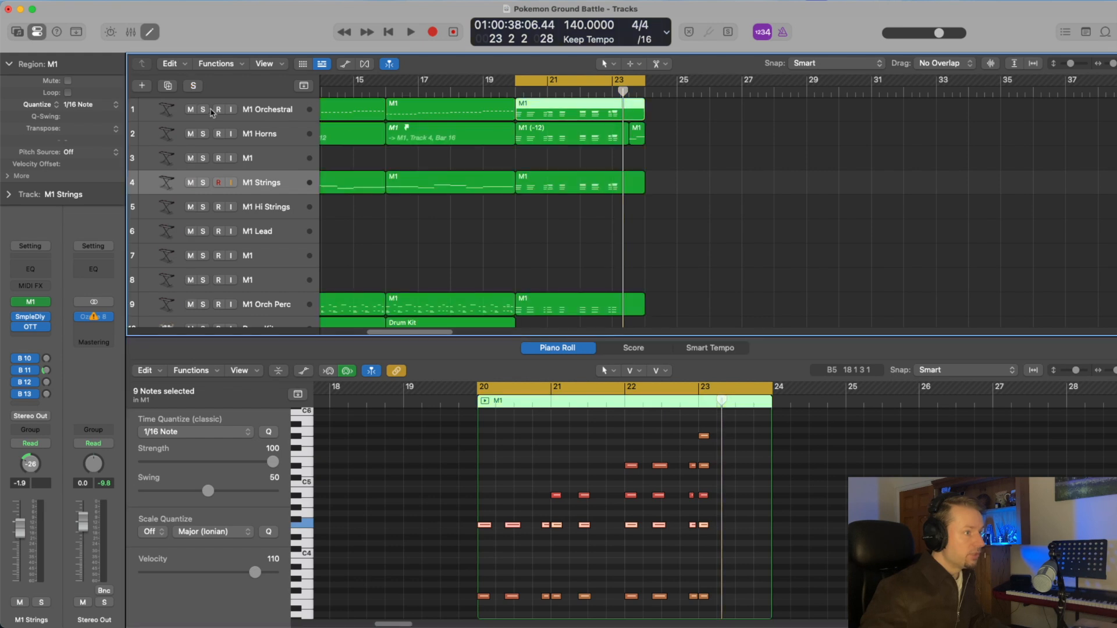
key("space")
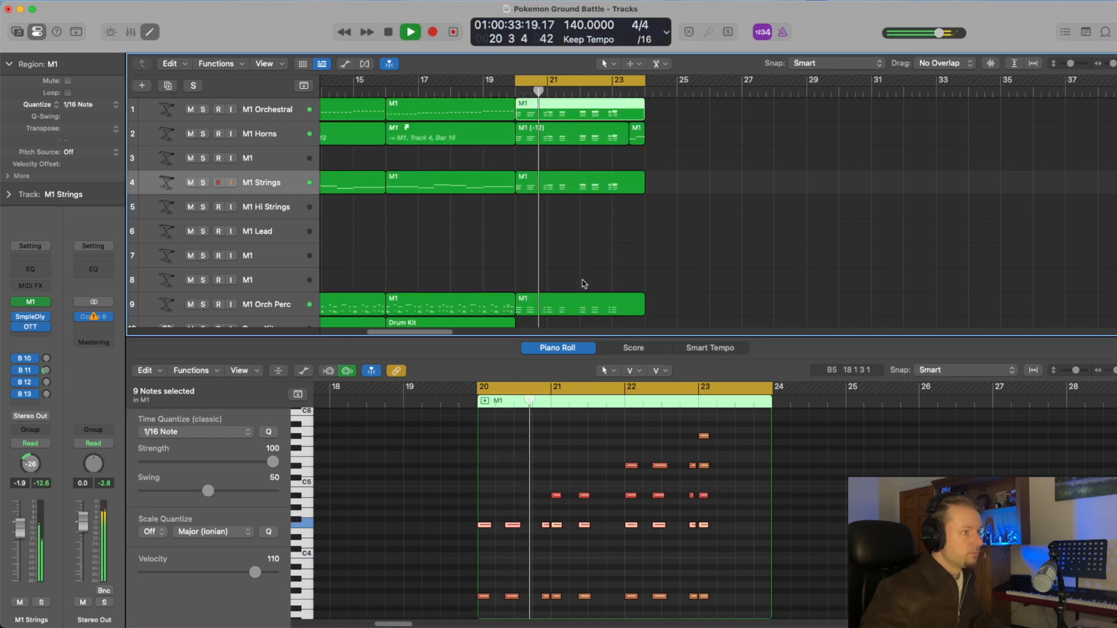
scroll(659, 262, "down", 2)
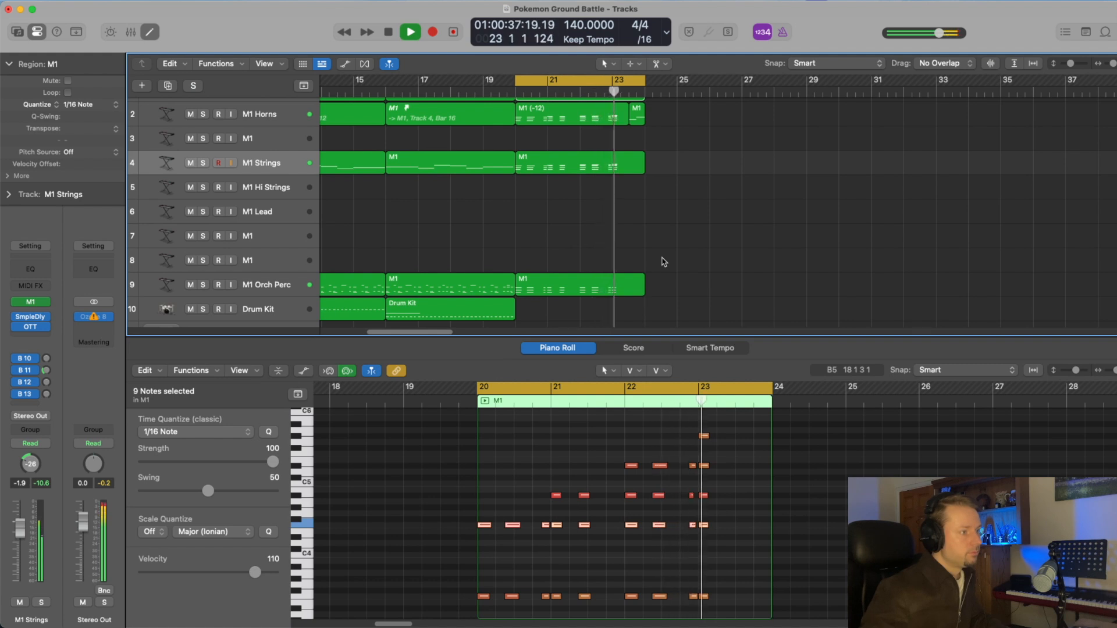
key("space")
- Open the M1 Orch Perc region at bar 20 and audition its C2 and G#2 percussion sounds on that track
left_click(553, 284)
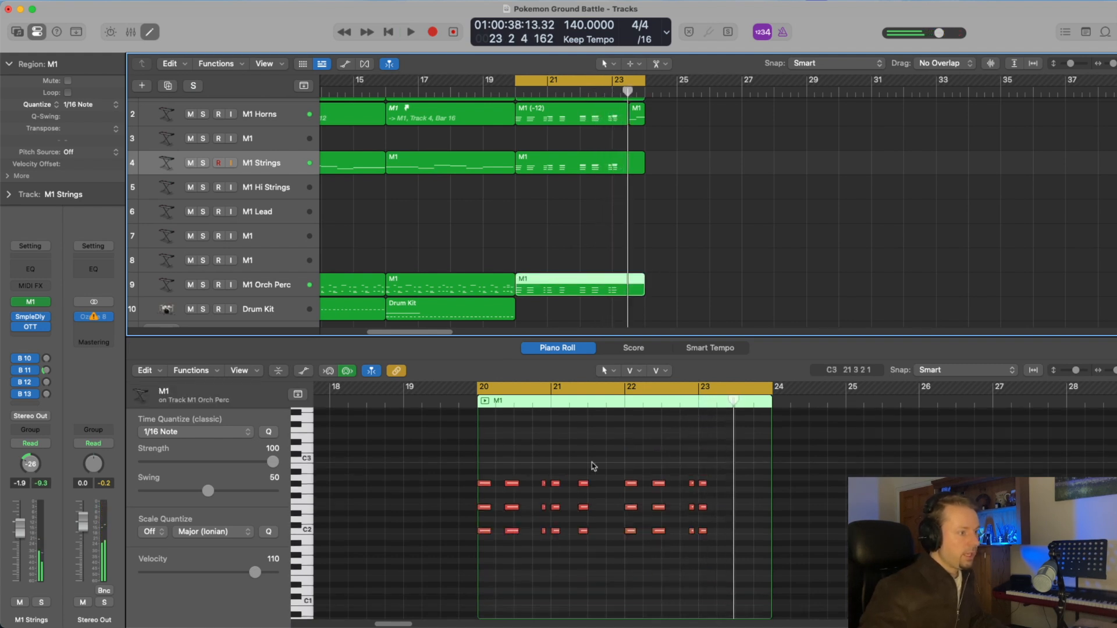
left_click(310, 531)
left_click(278, 294)
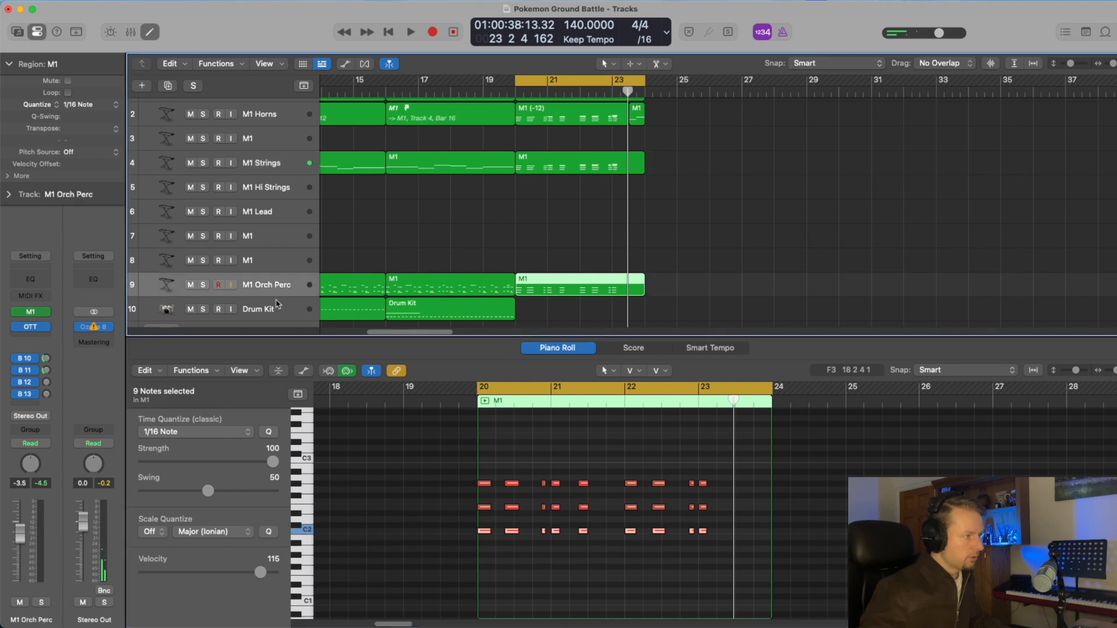
left_click(309, 532)
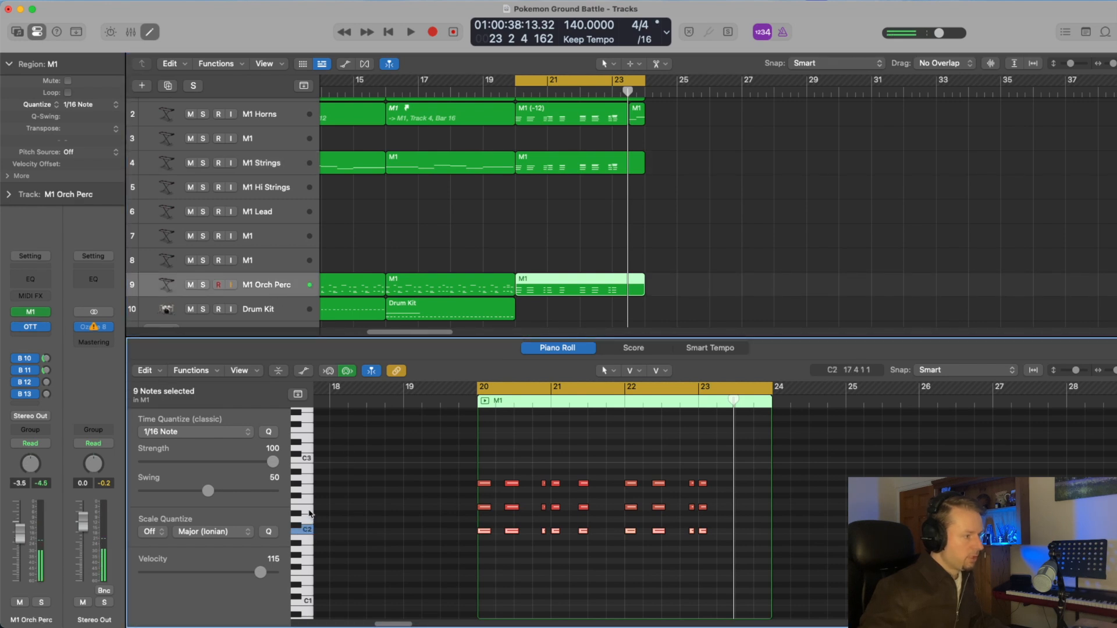
left_click(308, 486)
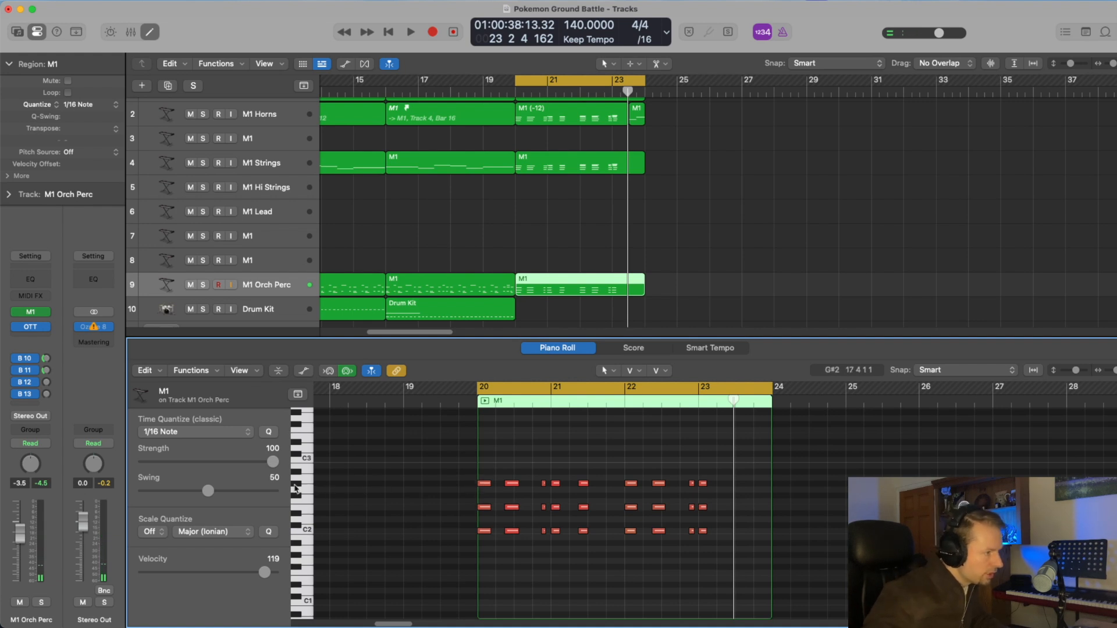
left_click(295, 487)
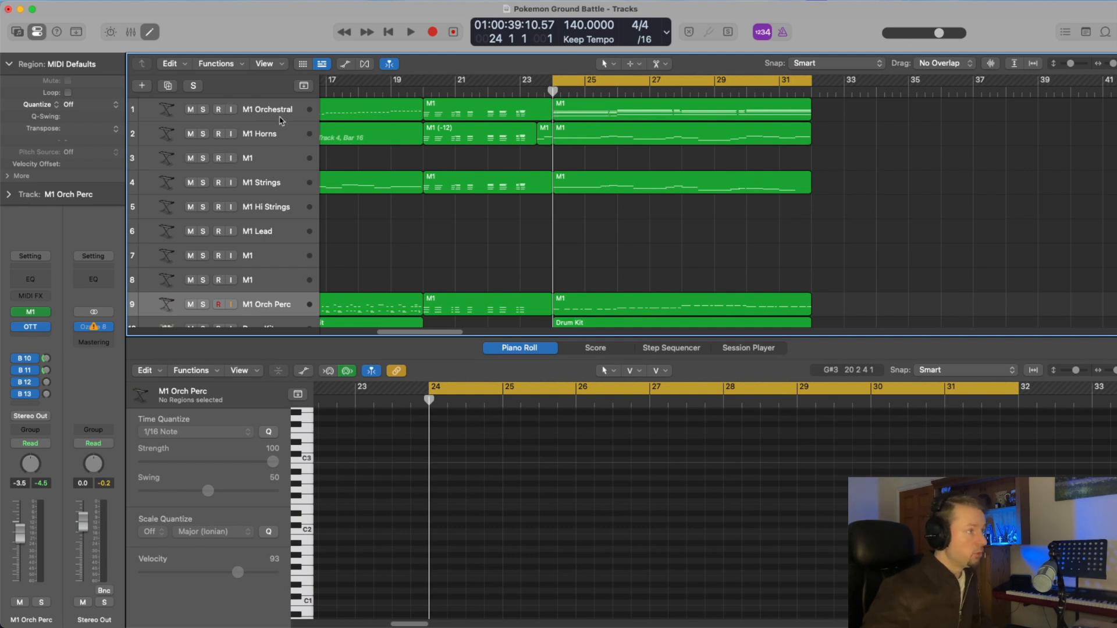
- Solo the M1 Orchestral track and play its chord region from bar 24 in the Piano Roll
left_click(205, 110)
left_click(628, 110)
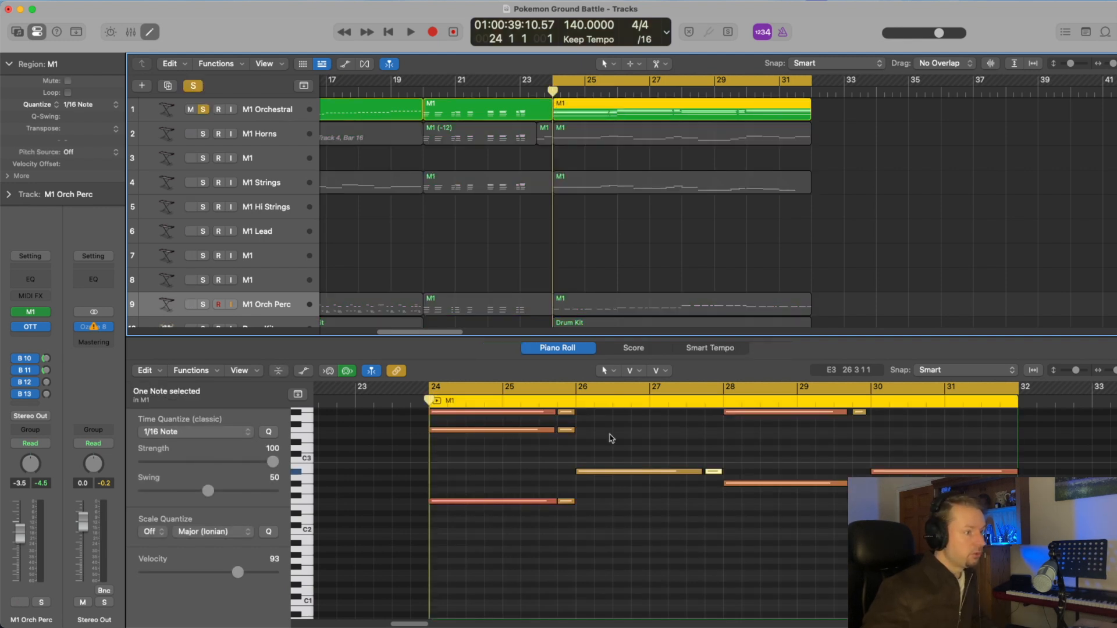
scroll(604, 454, "up", 3)
key("space")
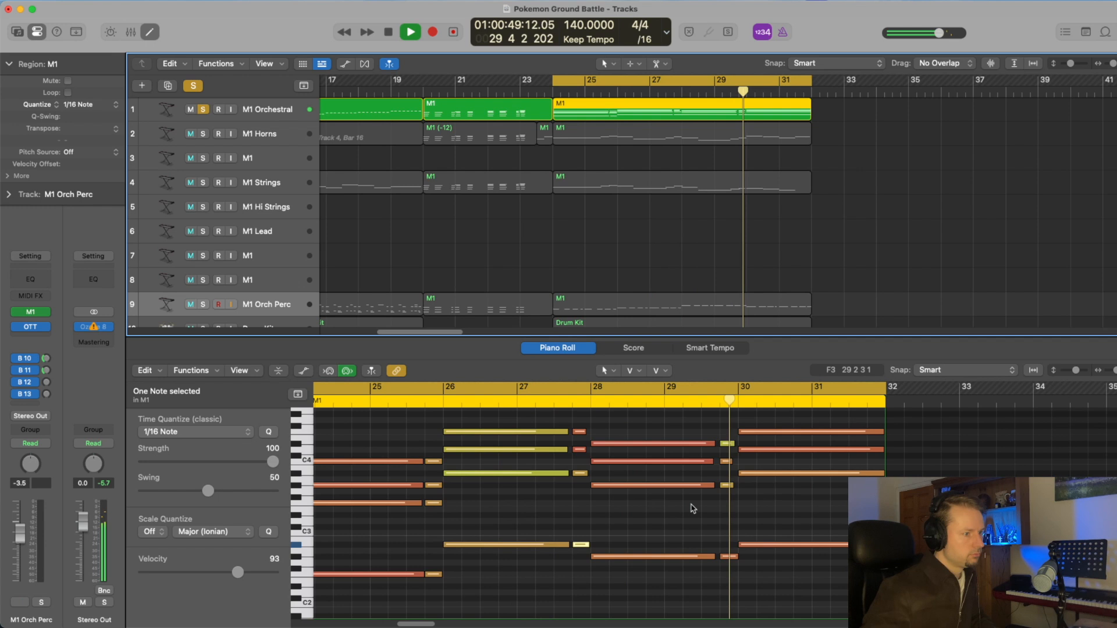
key("space")
- Play the bar 24 section with M1 Orchestral, M1 Horns and M1 Strings soloed, following the M1 Horns melody
left_click(271, 109)
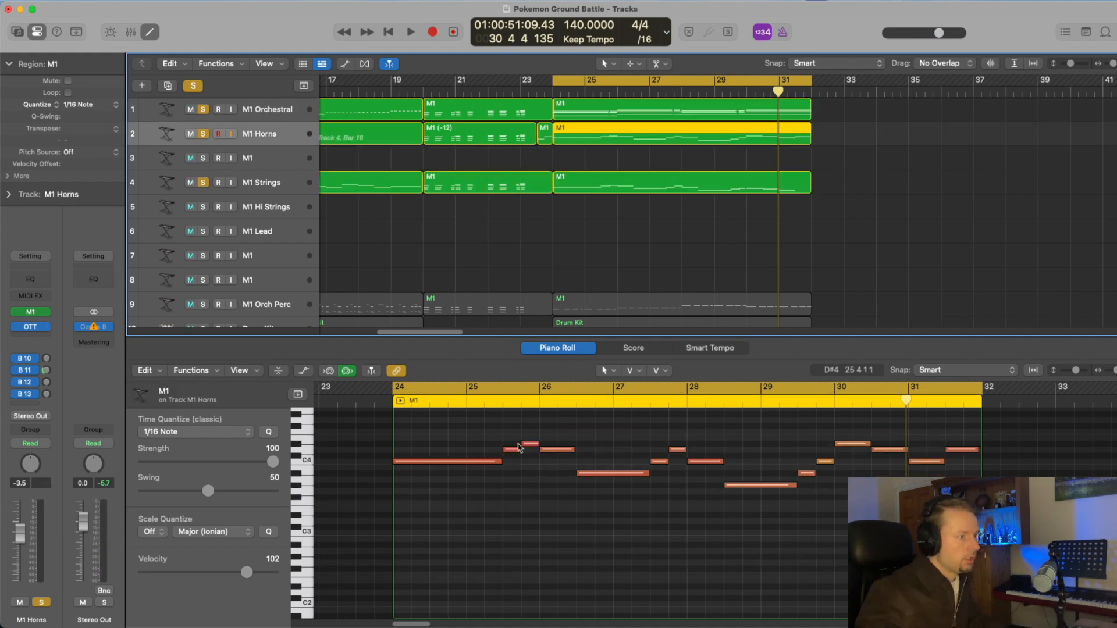
key("shift+space")
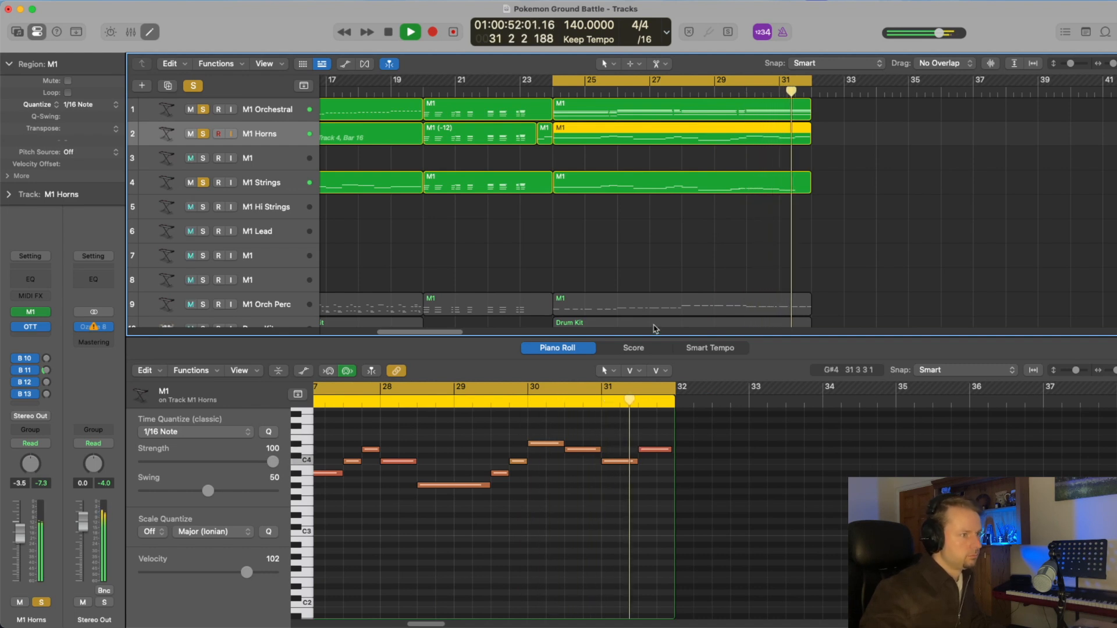
key("space")
- Compare the notes of the M1 Horns and M1 Strings regions at bar 24, finishing on the M1 Strings track
left_click(615, 261)
left_click(619, 188)
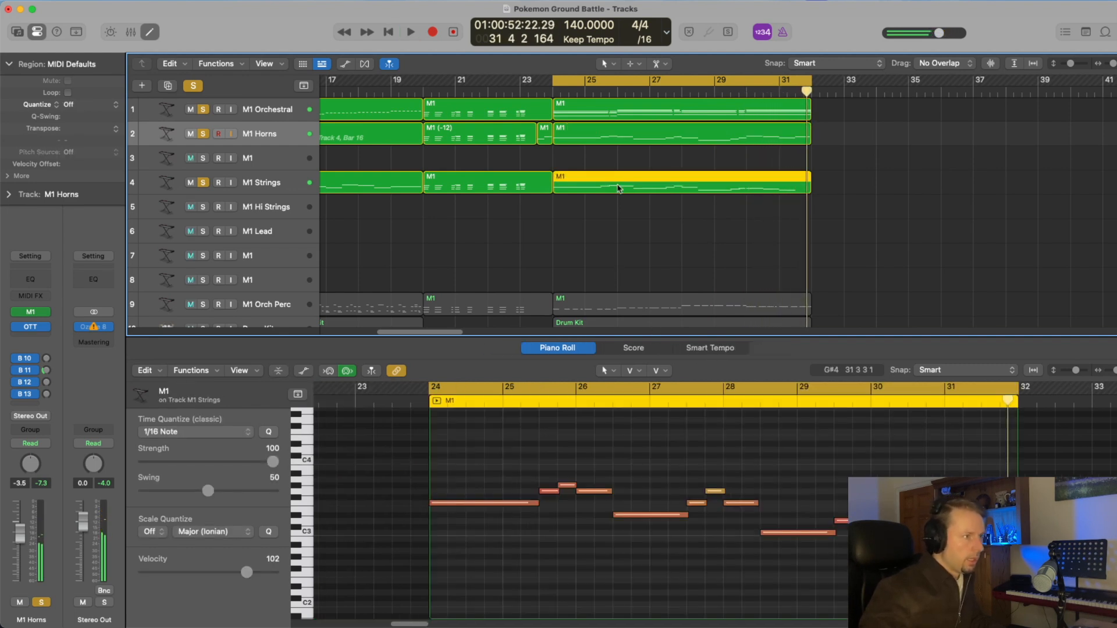
left_click(609, 138)
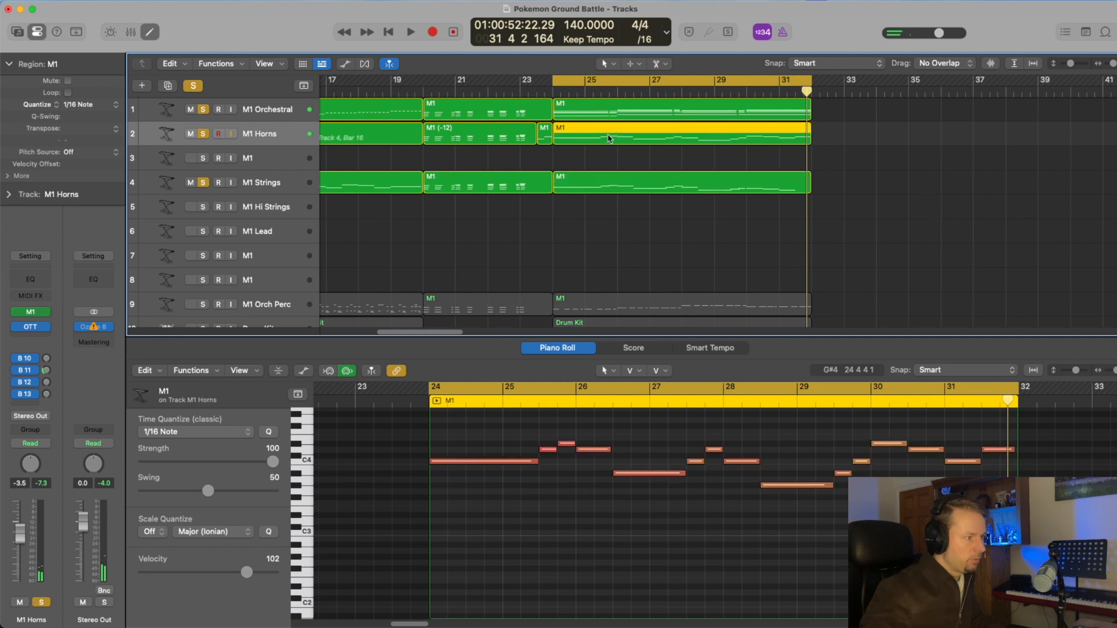
left_click(610, 185)
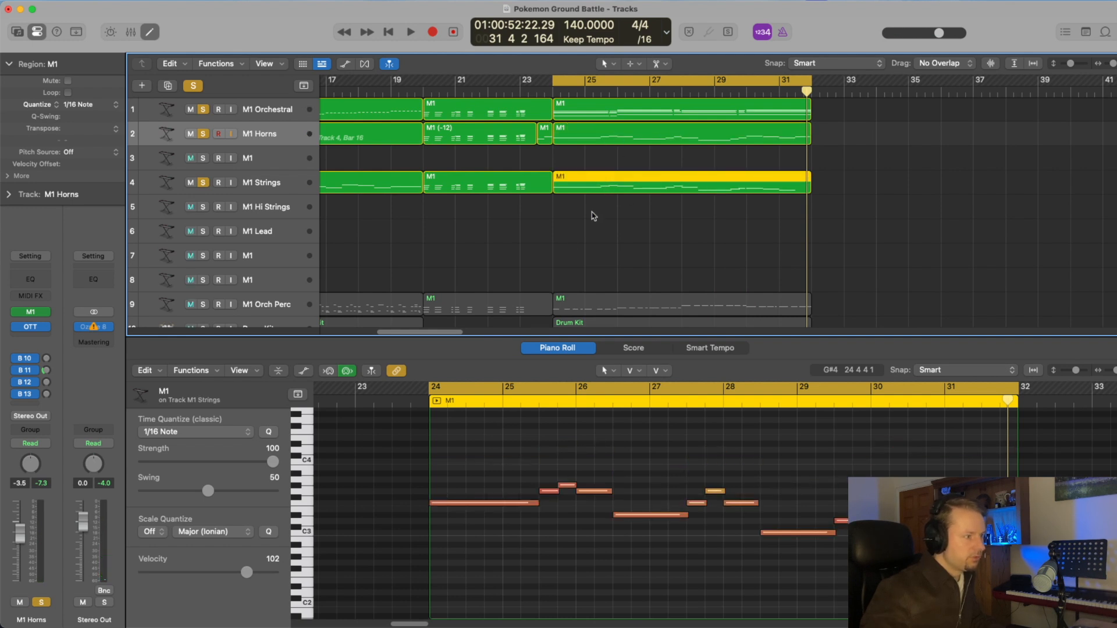
left_click(269, 184)
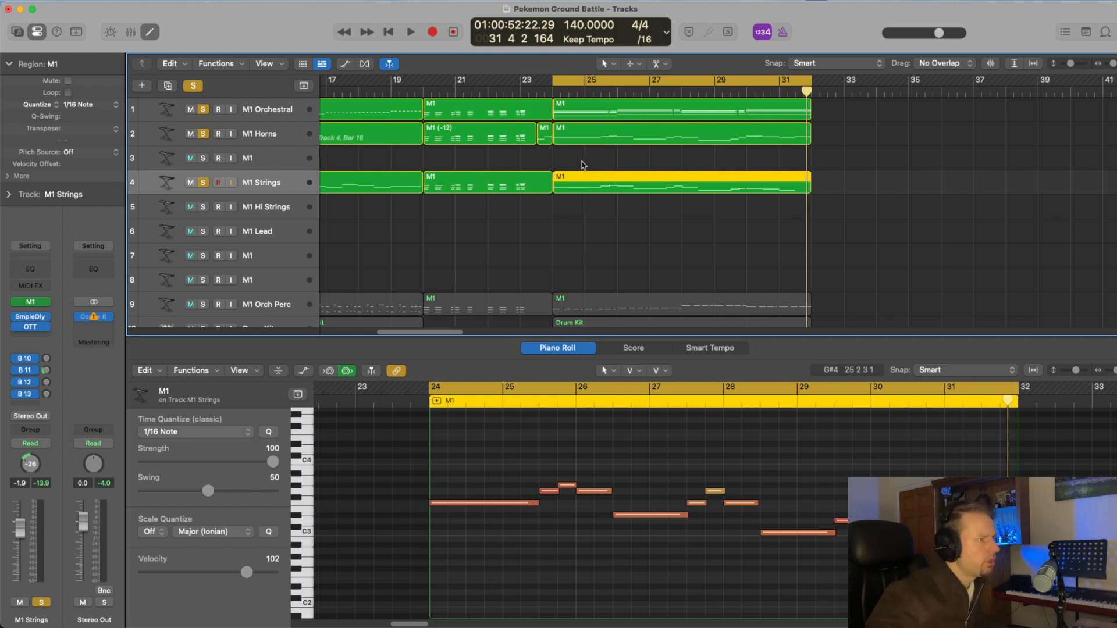
- Audition the starting notes of both bar 24 melodies, C4 in the M1 Horns region and F3 in the M1 Strings region
left_click(583, 139)
left_click(309, 462)
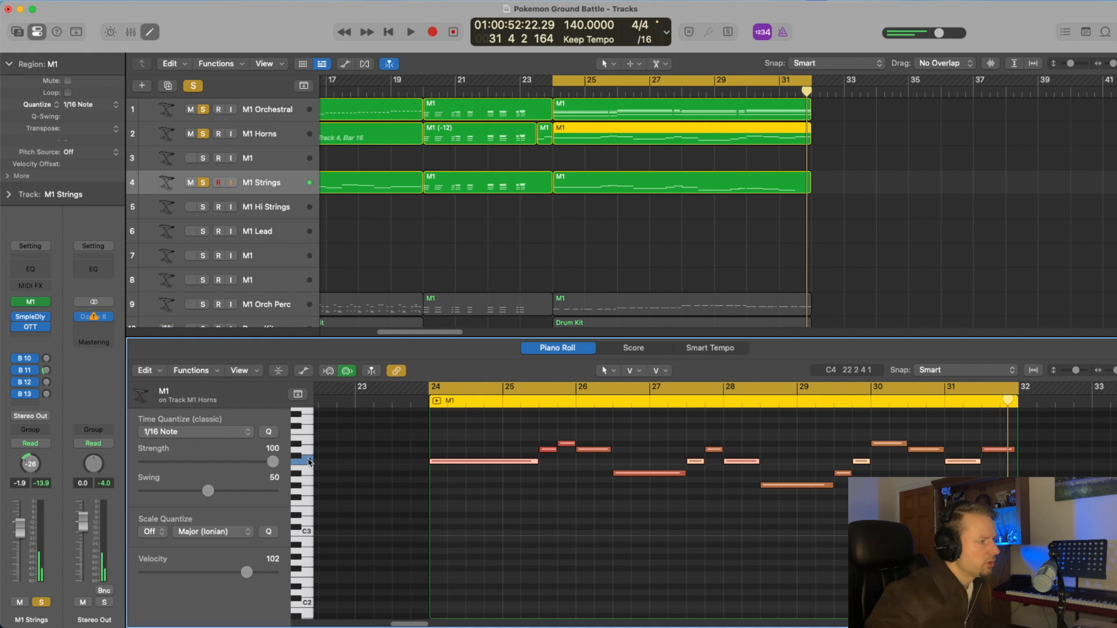
left_click(615, 186)
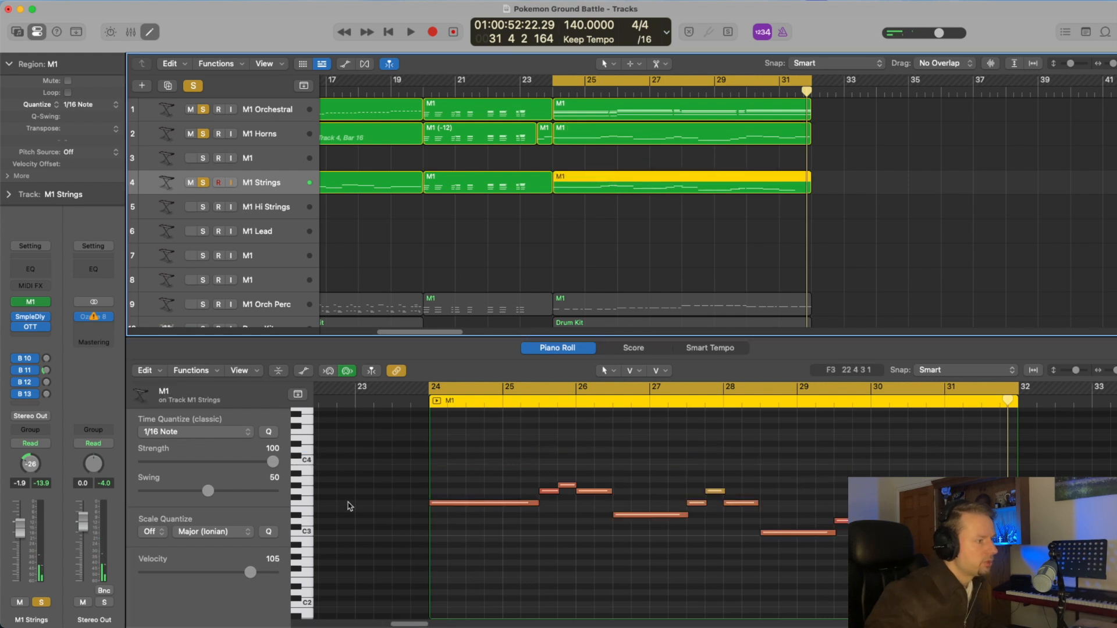
left_click(307, 503)
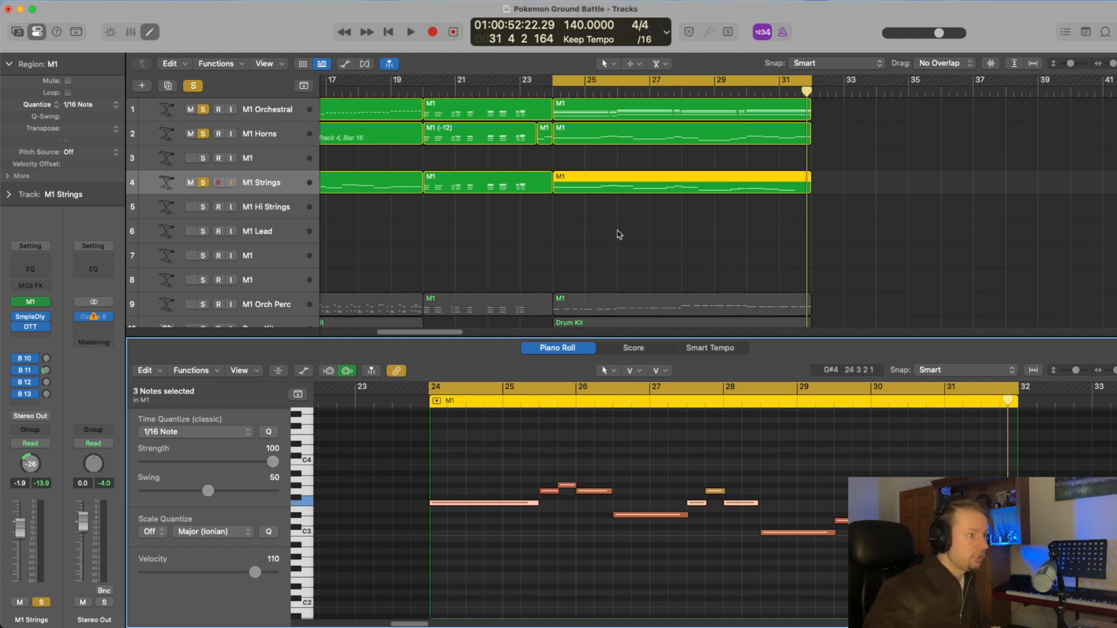
- Clear the existing solos, solo M1 Orch Perc and play its bar 24 region in the Piano Roll
scroll(619, 234, "down", 2)
scroll(581, 247, "right", 3)
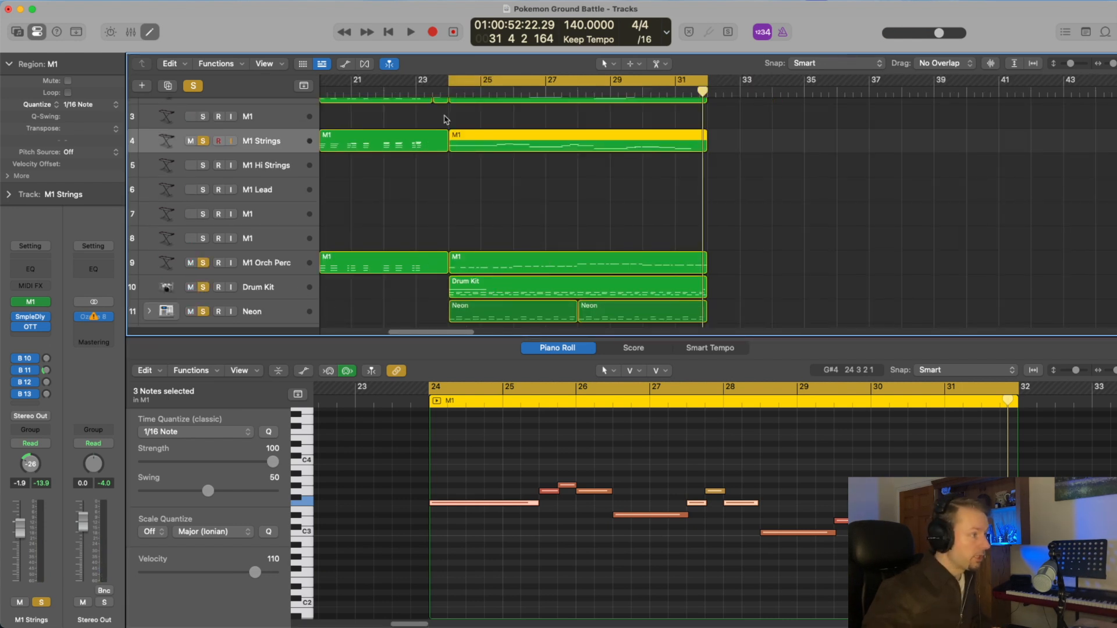
scroll(491, 209, "up", 2)
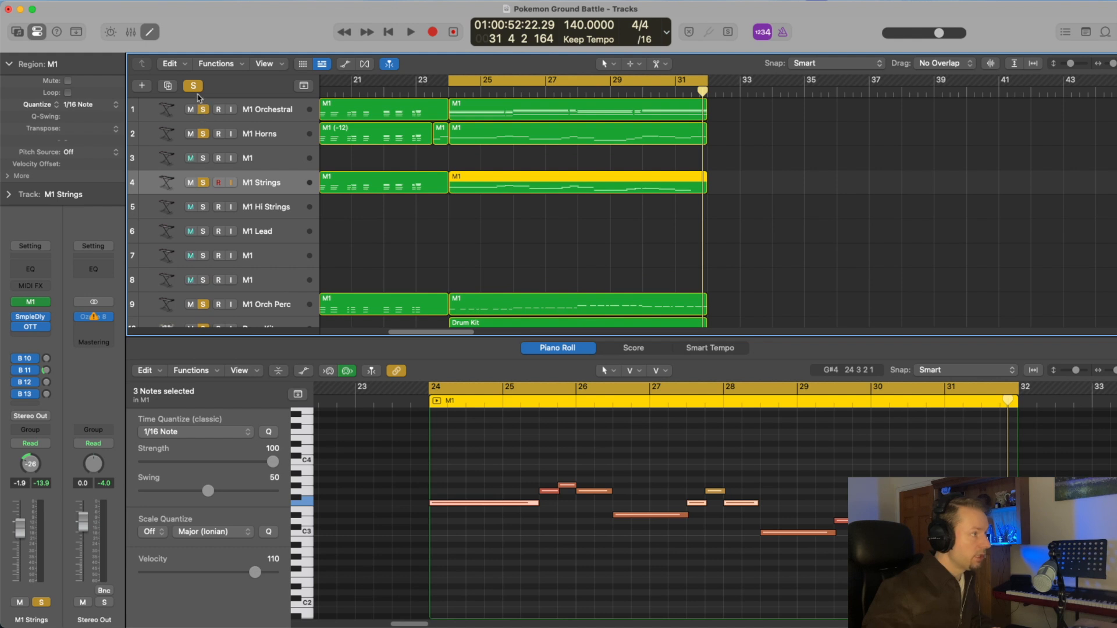
left_click(193, 85)
scroll(377, 236, "down", 2)
left_click(203, 247)
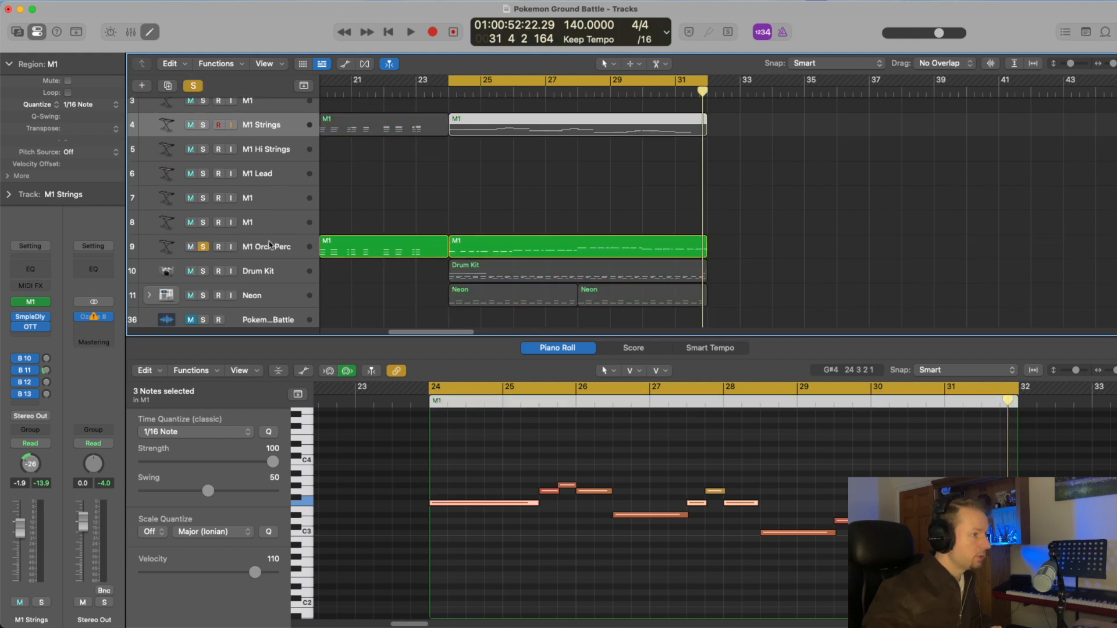
key("space")
left_click(501, 254)
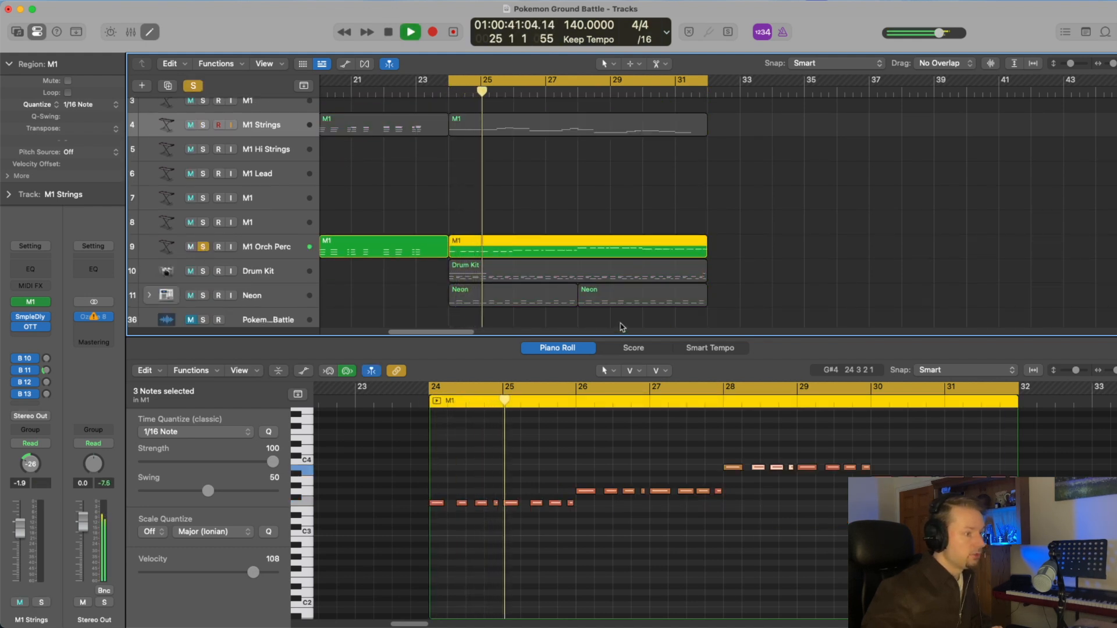
- Add the Drum Kit and Neon tracks to the solo during playback of the bar 24 section, and stop
left_click(202, 271)
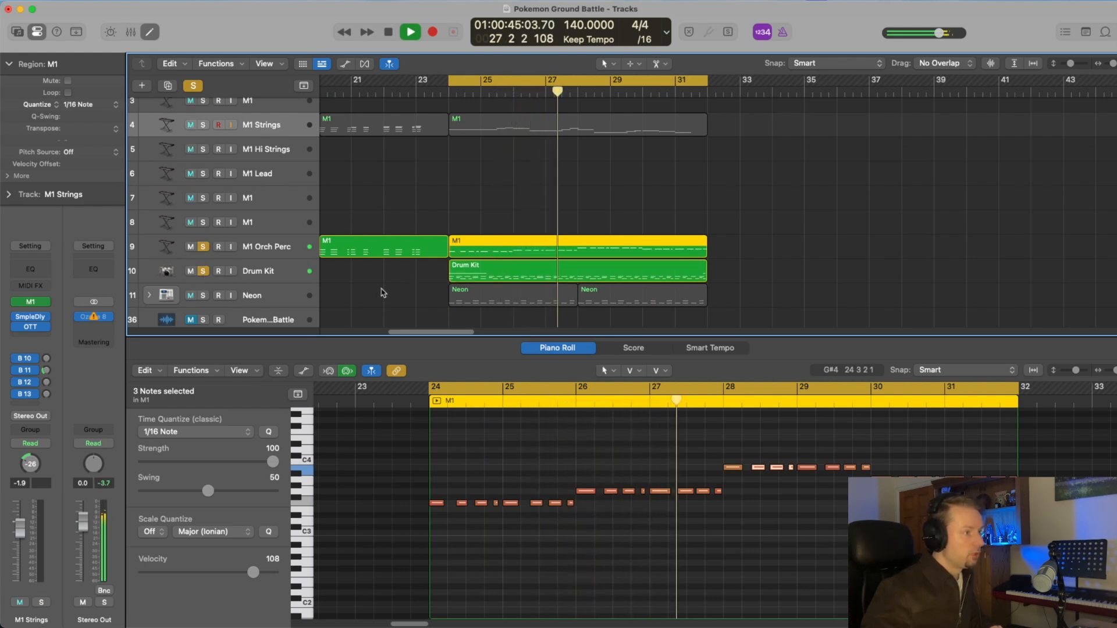
left_click(203, 296)
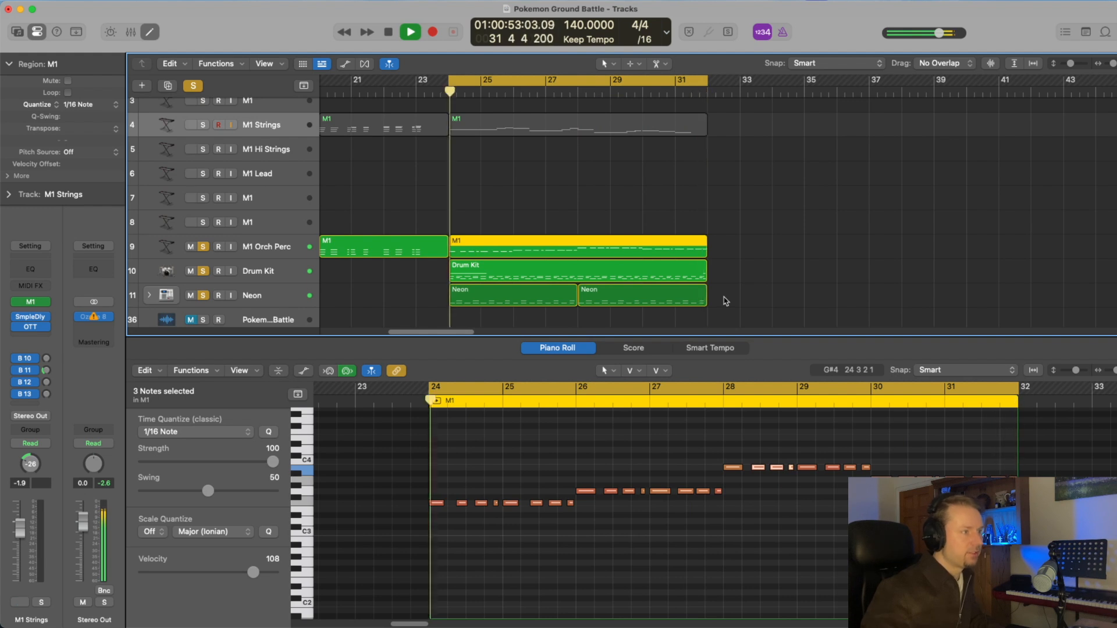
key("space")
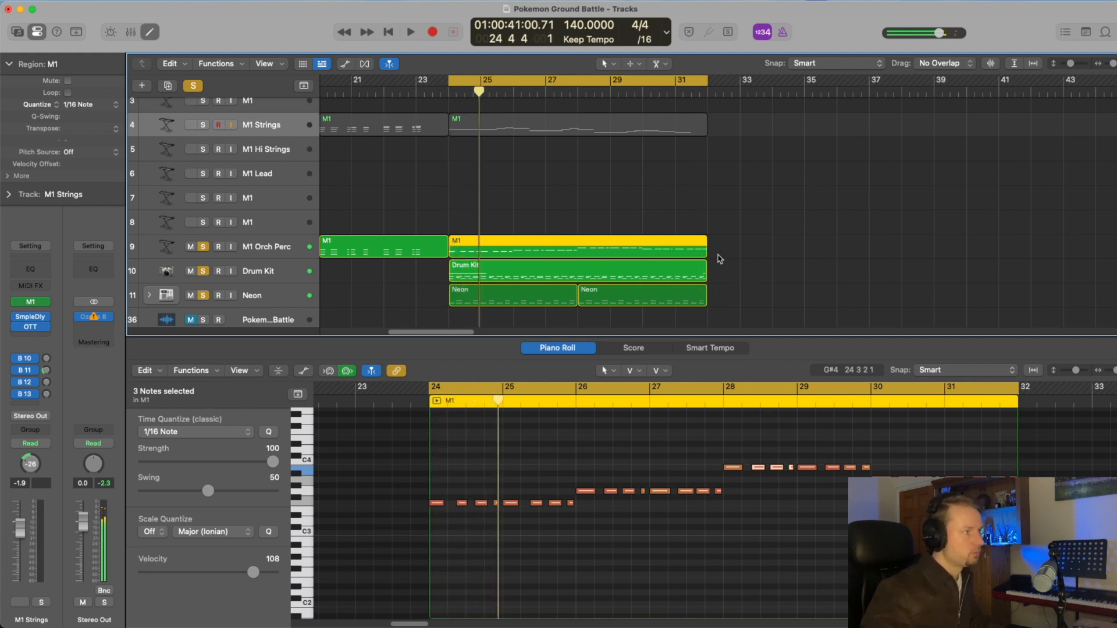
- Turn off all solos and play the bar 24 to 32 section with the full arrangement
left_click(195, 88)
key("space")
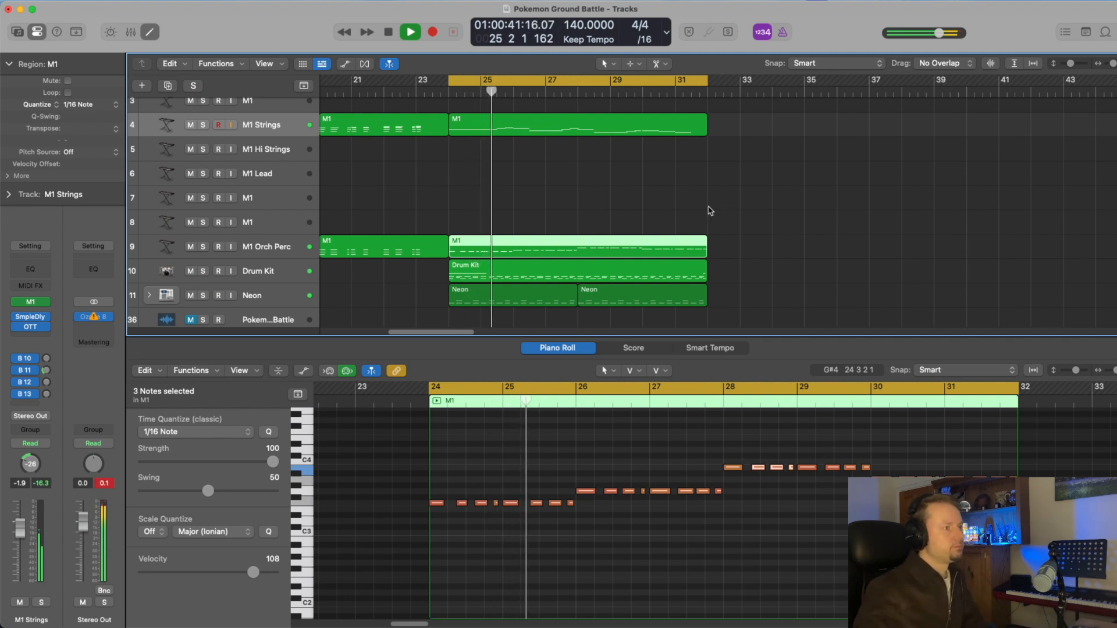
scroll(707, 211, "up", 1)
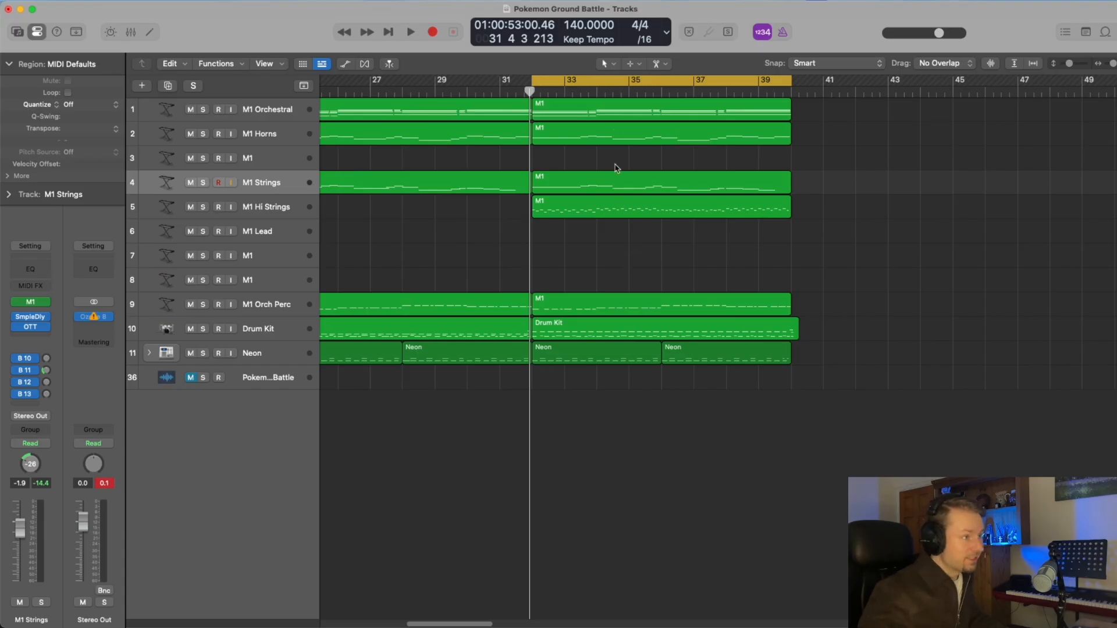
- Solo M1 Hi Strings and follow its bar 32 region in the Piano Roll through to bar 39
left_click(203, 208)
key("space")
double_click(590, 210)
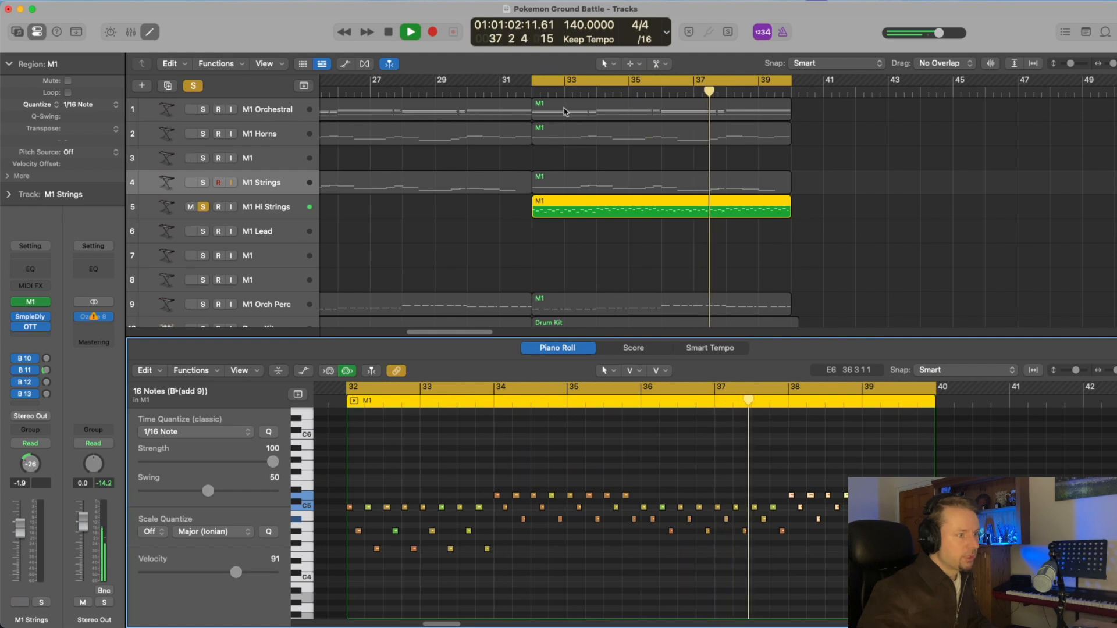
scroll(781, 522, "right", 4)
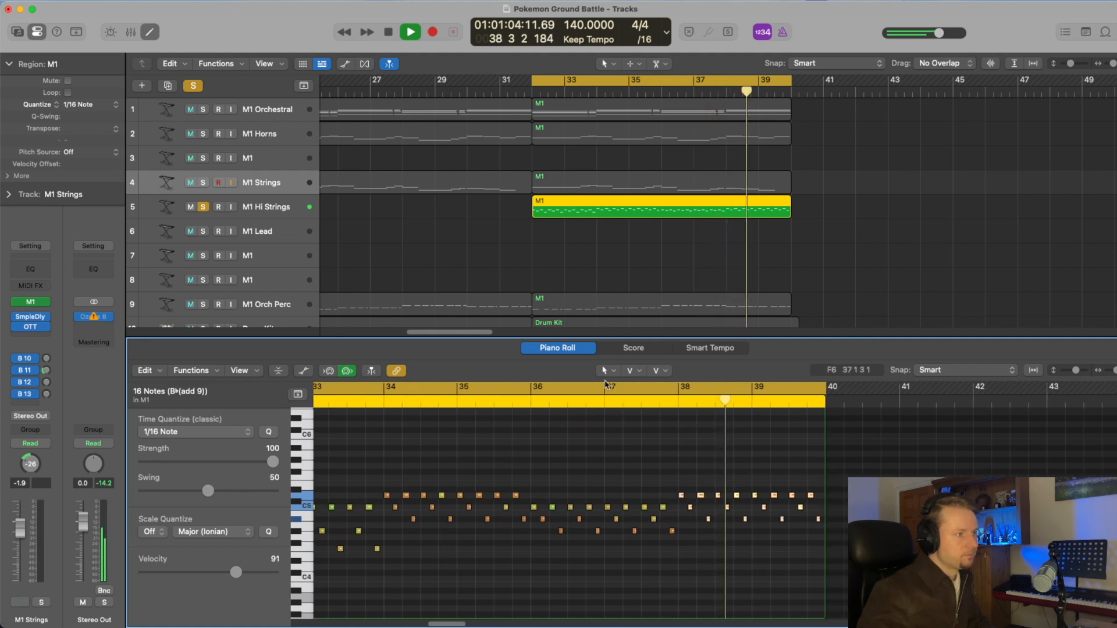
key("space")
- Unsolo M1 Hi Strings and play the bar 32 to 40 section with all its tracks together
left_click(202, 207)
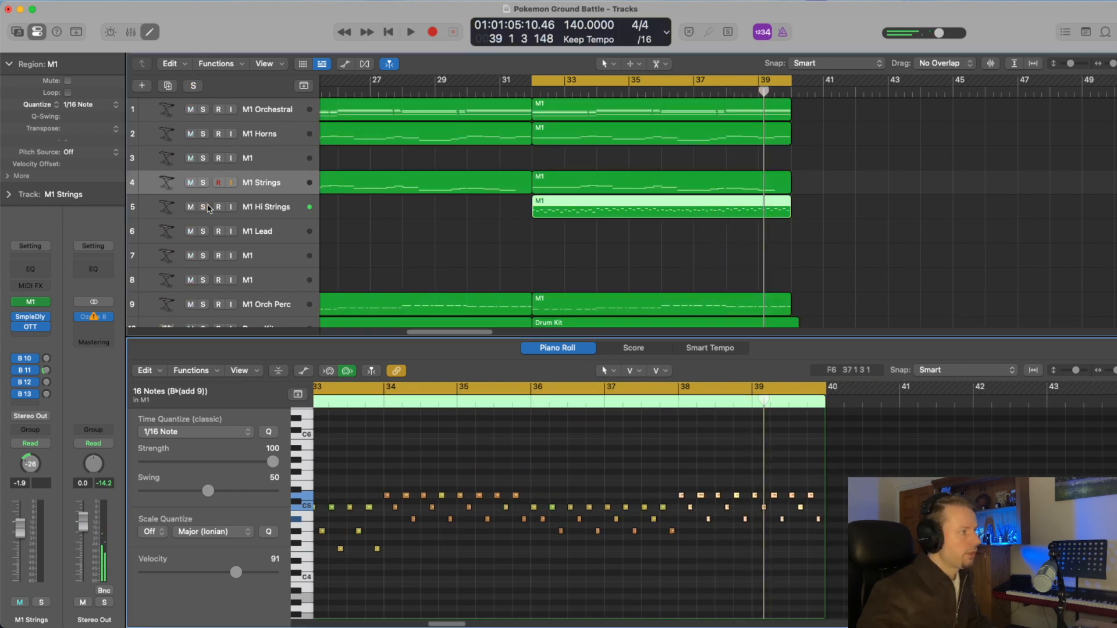
key("space")
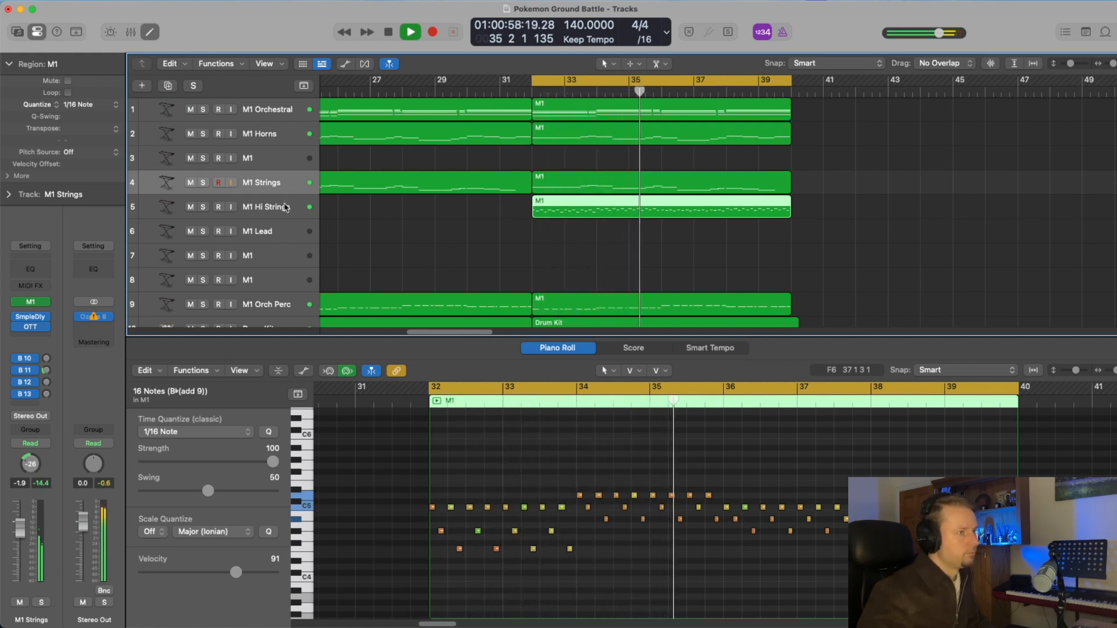
scroll(717, 259, "right", 4)
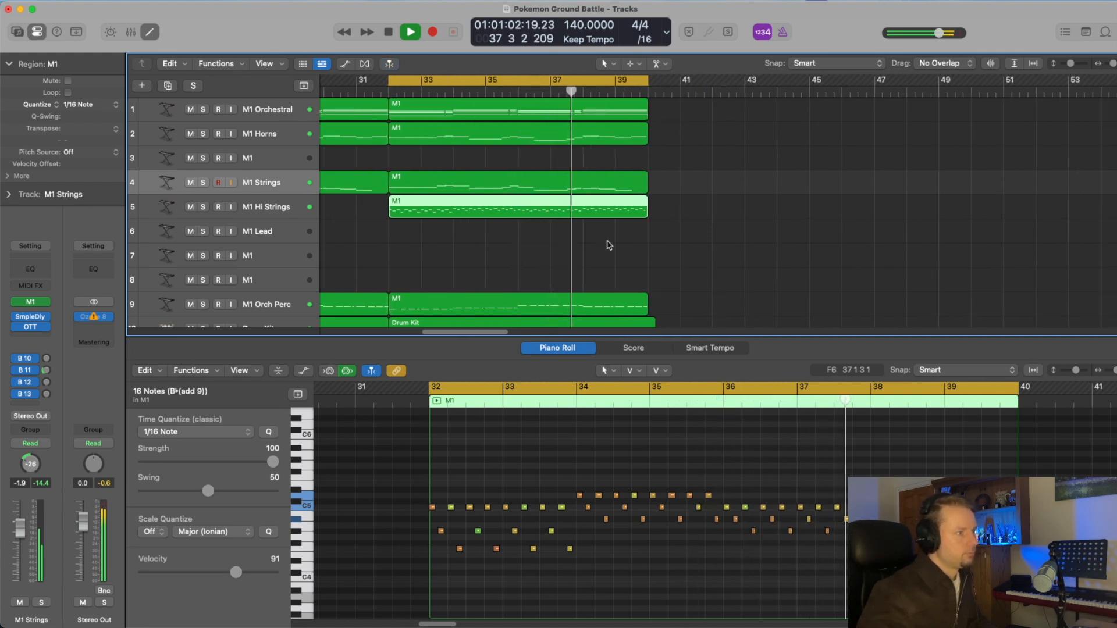
scroll(605, 242, "down", 1)
scroll(609, 245, "down", 1)
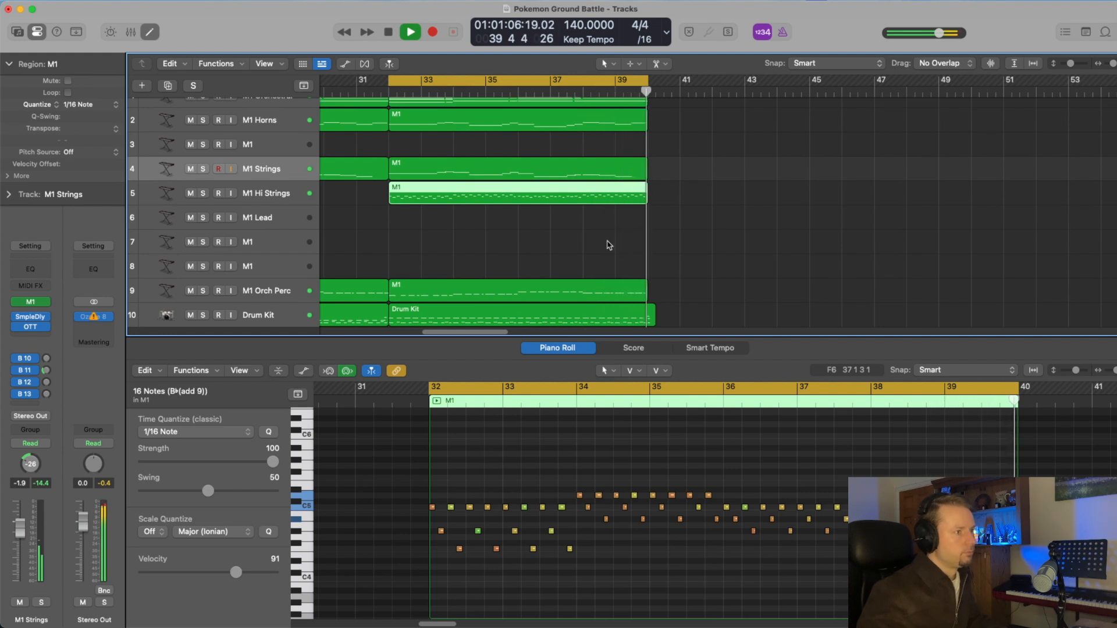
- Play the bar 40 to 48 section with the full arrangement, with its regions deselected
key("space")
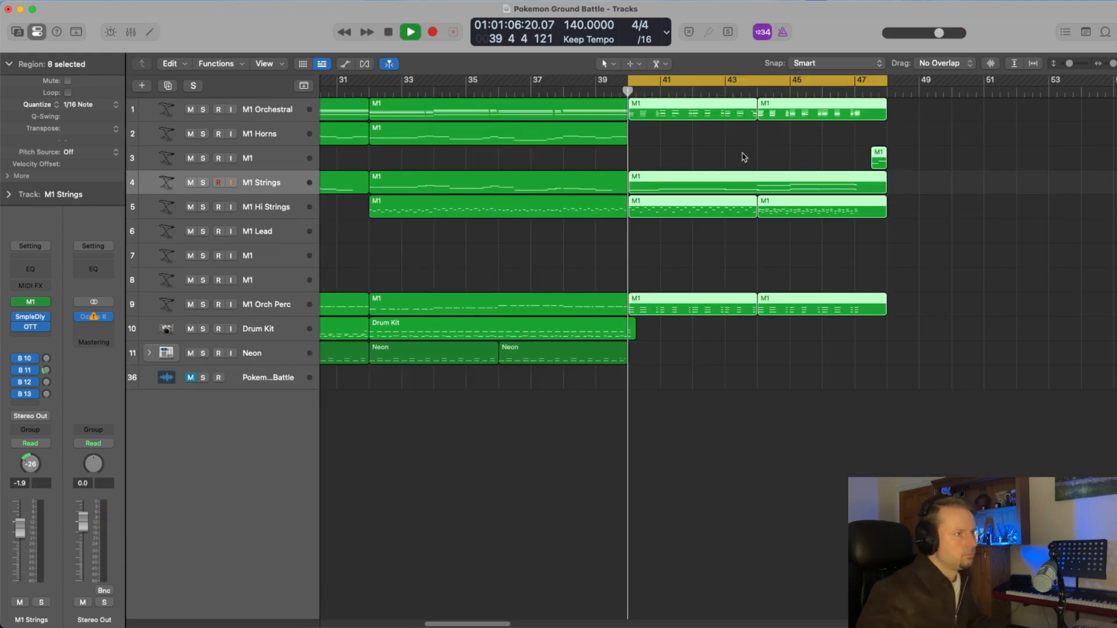
scroll(743, 167, "right", 8)
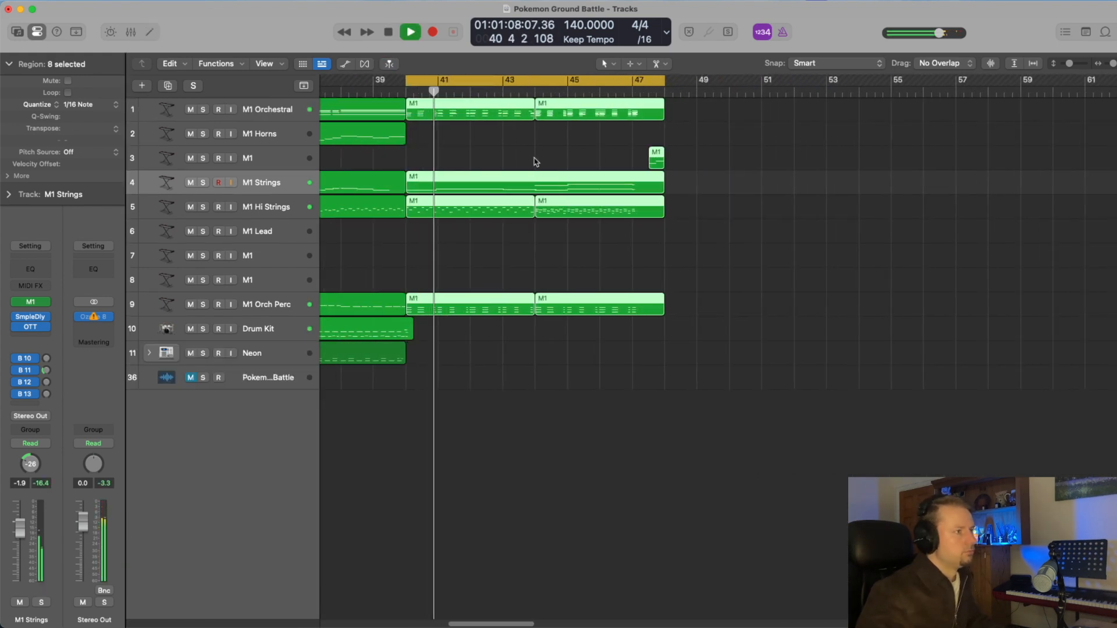
left_click(499, 142)
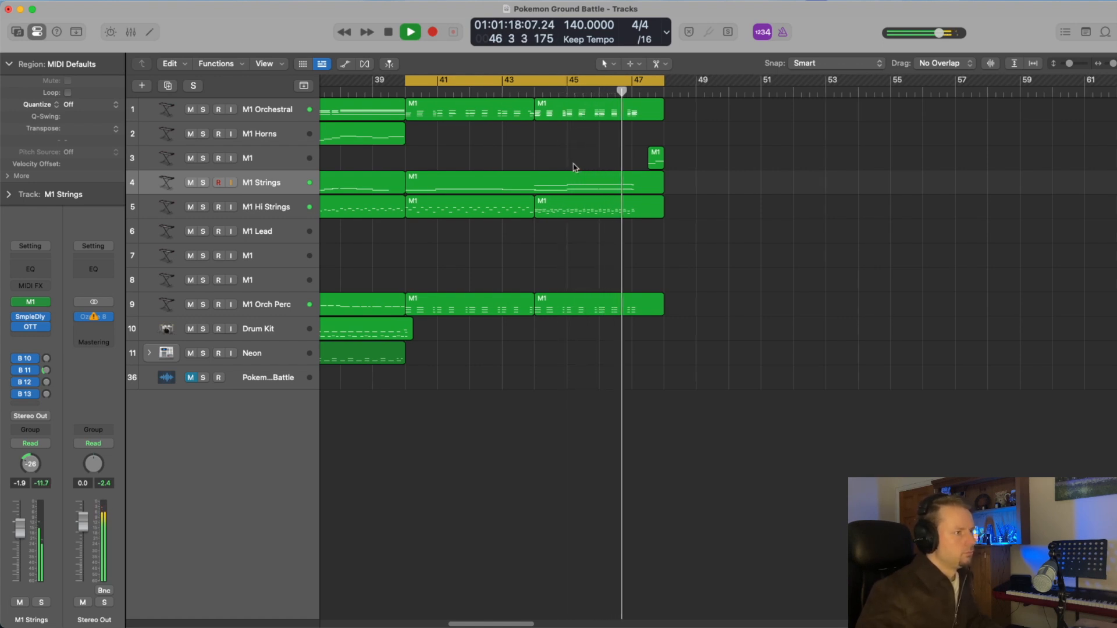
key("space")
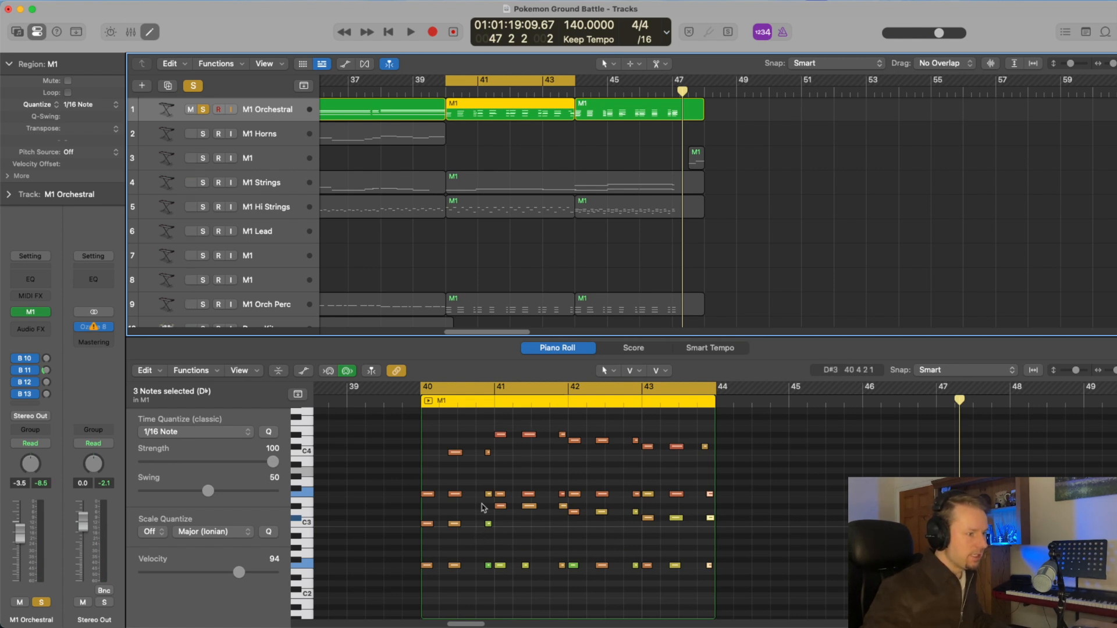
- Audition C4 against the bar 40 notes of the M1 Orchestral region and unsolo the track
left_click(308, 453)
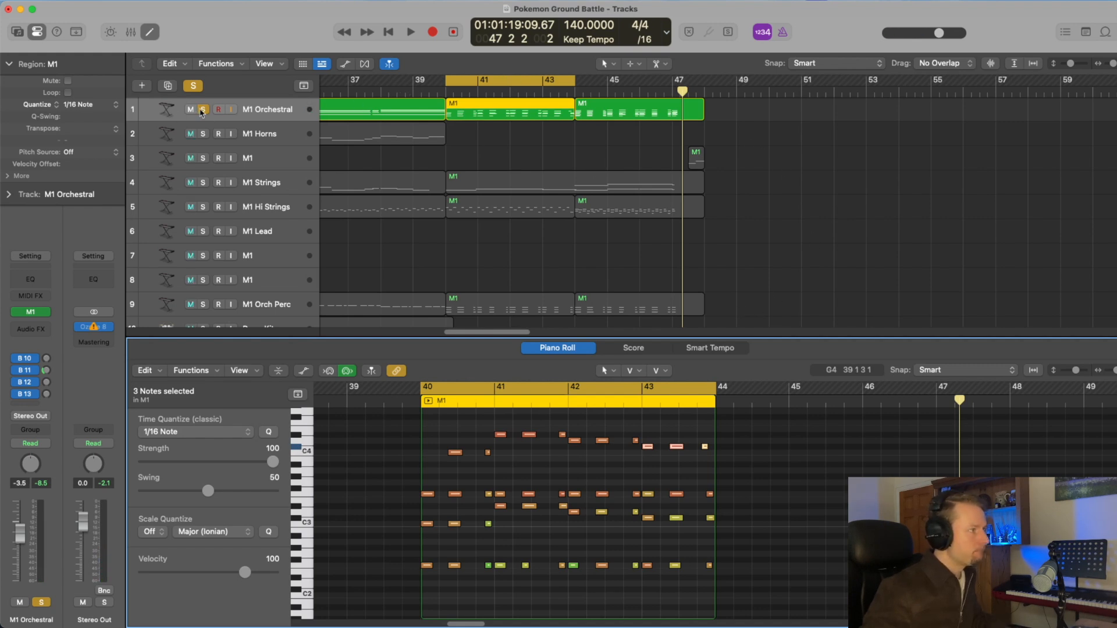
left_click(202, 110)
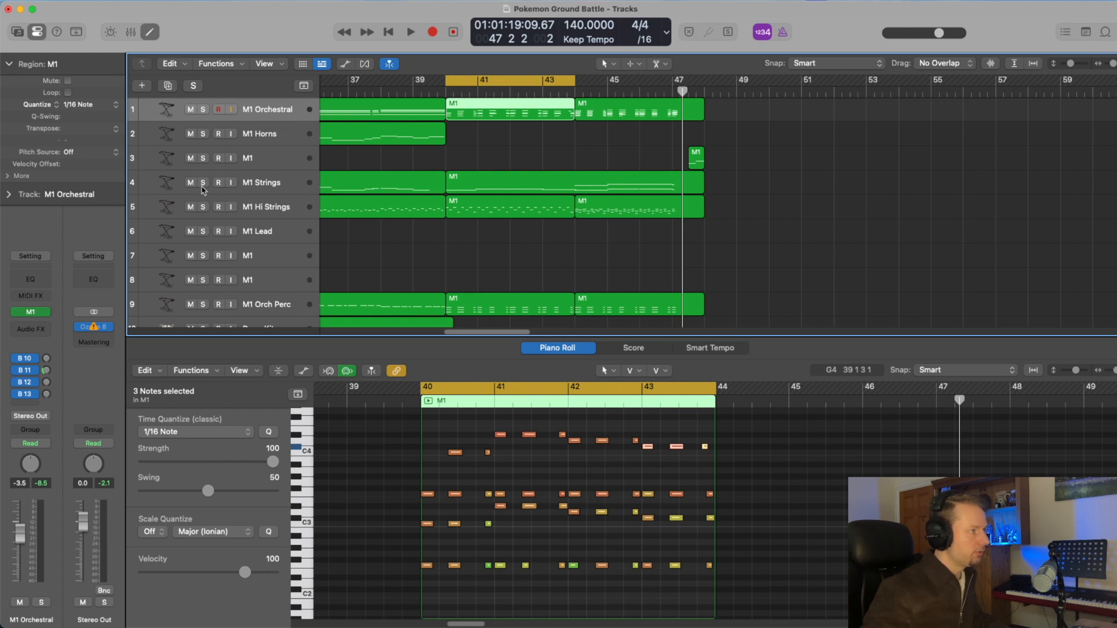
- Extend the cycle range to bar 48 and play the bar 40 M1 Strings region soloed, clearing the solo at the end
left_click_drag(572, 80, 705, 79)
left_click(203, 183)
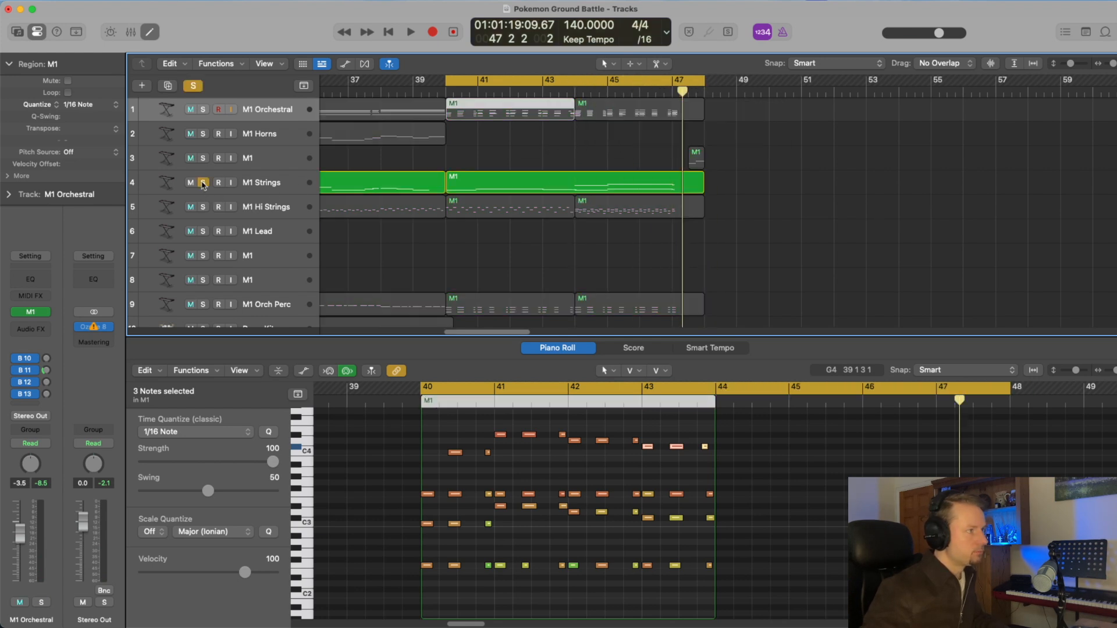
left_click(488, 186)
key("space")
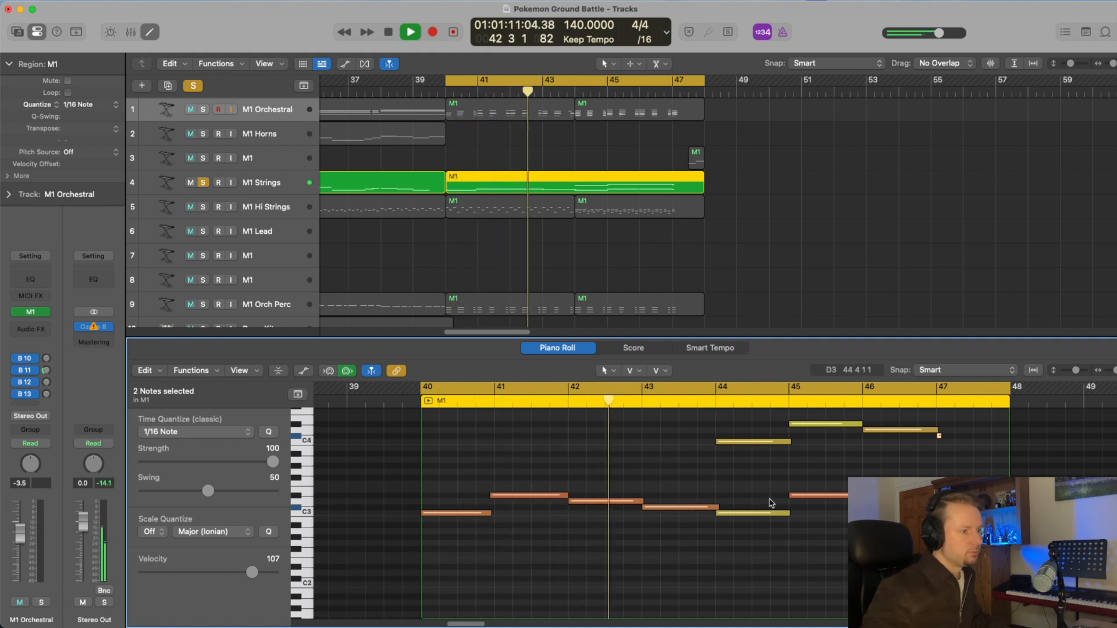
scroll(767, 512, "right", 3)
scroll(766, 512, "right", 3)
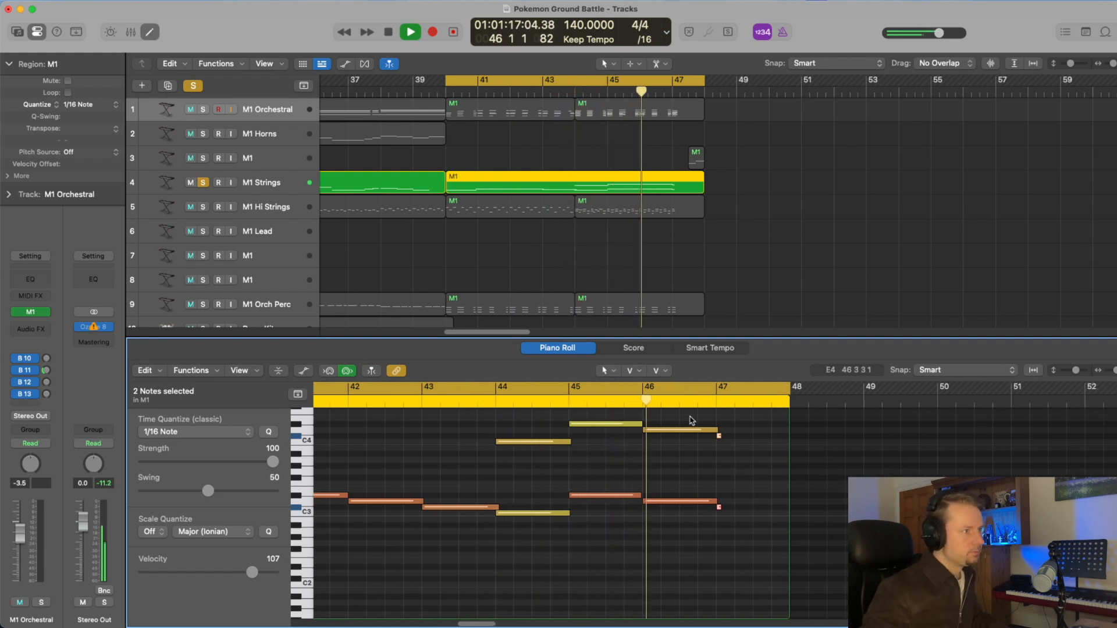
key("space")
key("s")
- Examine the M1 Hi Strings regions at bars 40 and 44 in the Piano Roll while the full arrangement plays
left_click(481, 207)
key("shift+space")
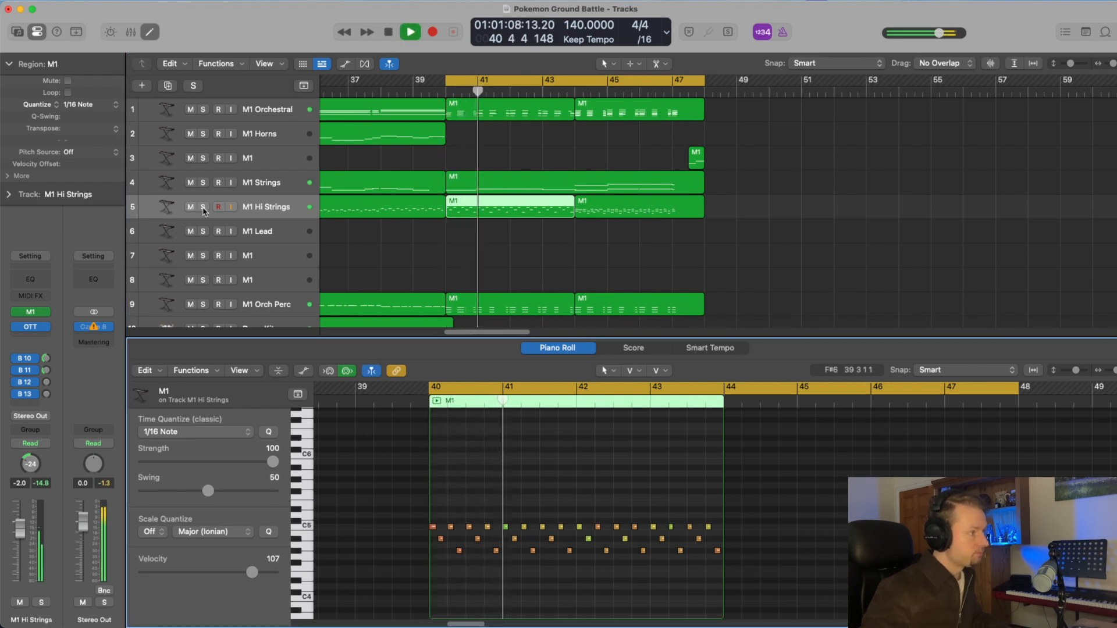
left_click(203, 207)
left_click(203, 207)
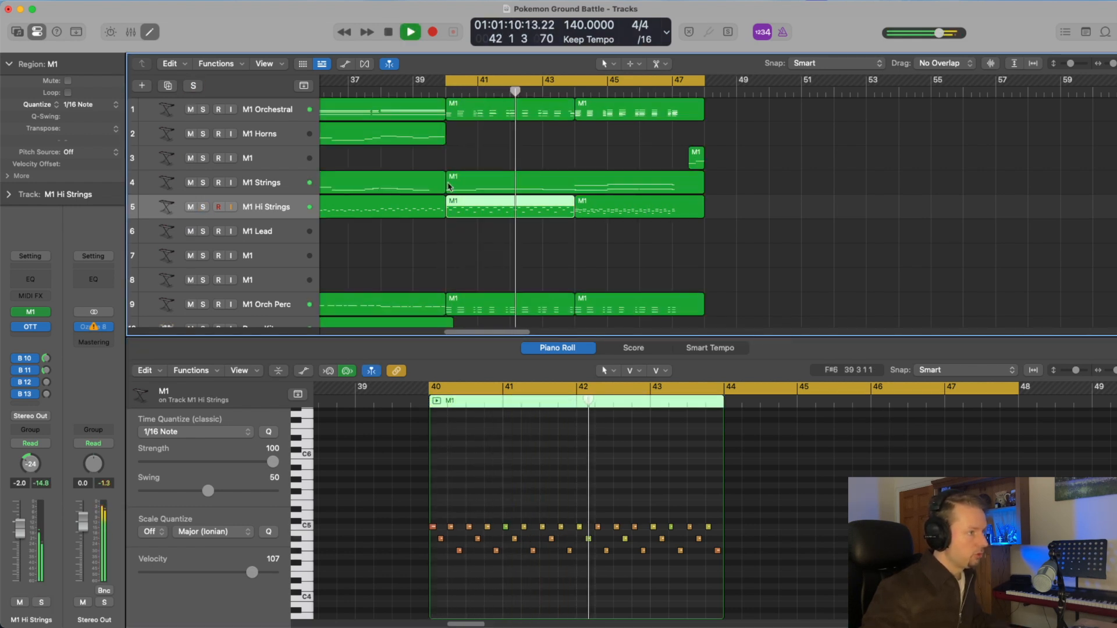
left_click(601, 210)
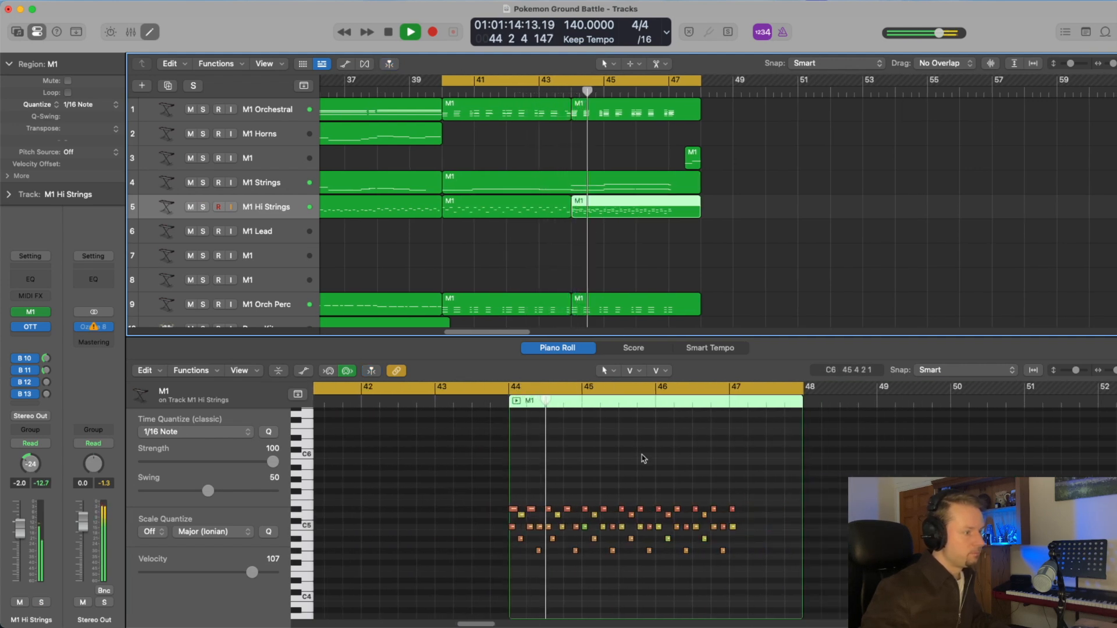
key("space")
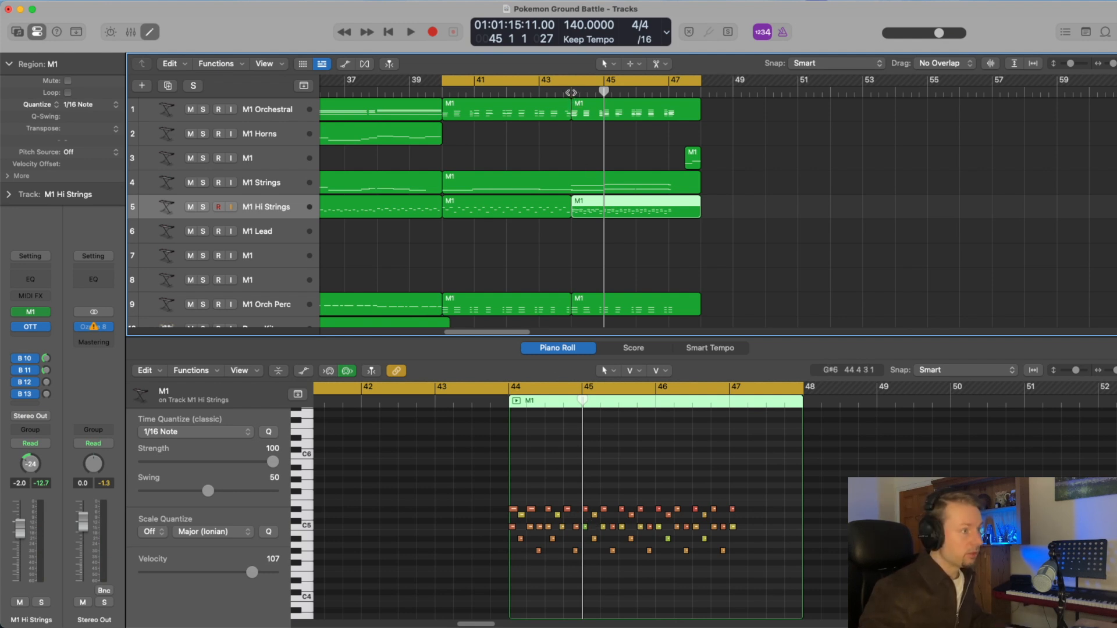
key("space")
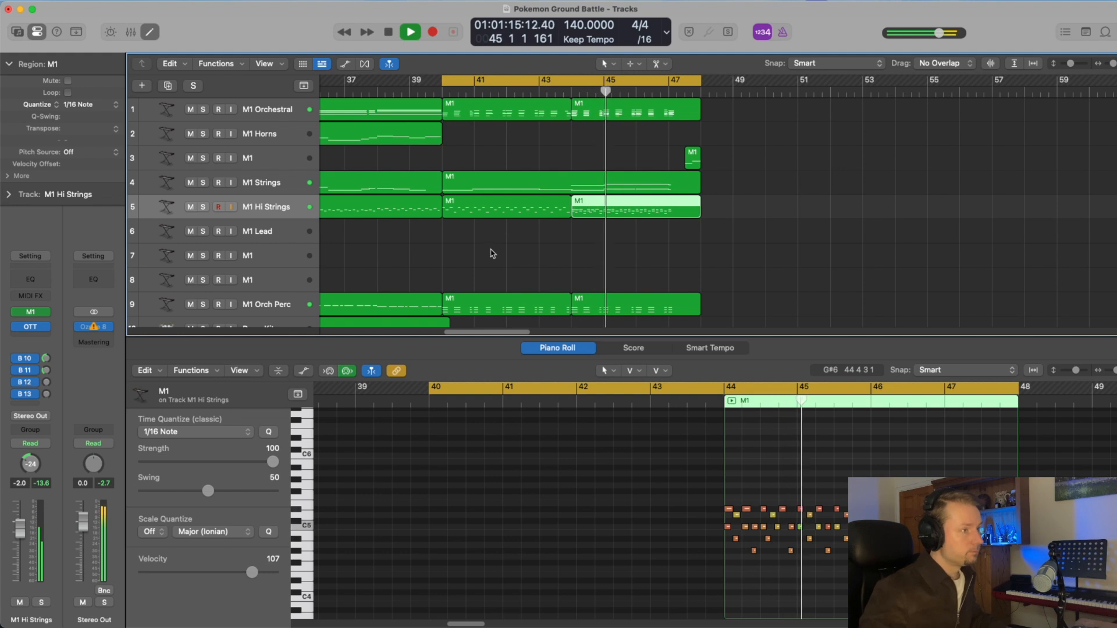
key("space")
- Examine the notes of the M1 Orch Perc region at bar 44 in the Piano Roll
scroll(204, 289, "down", 1)
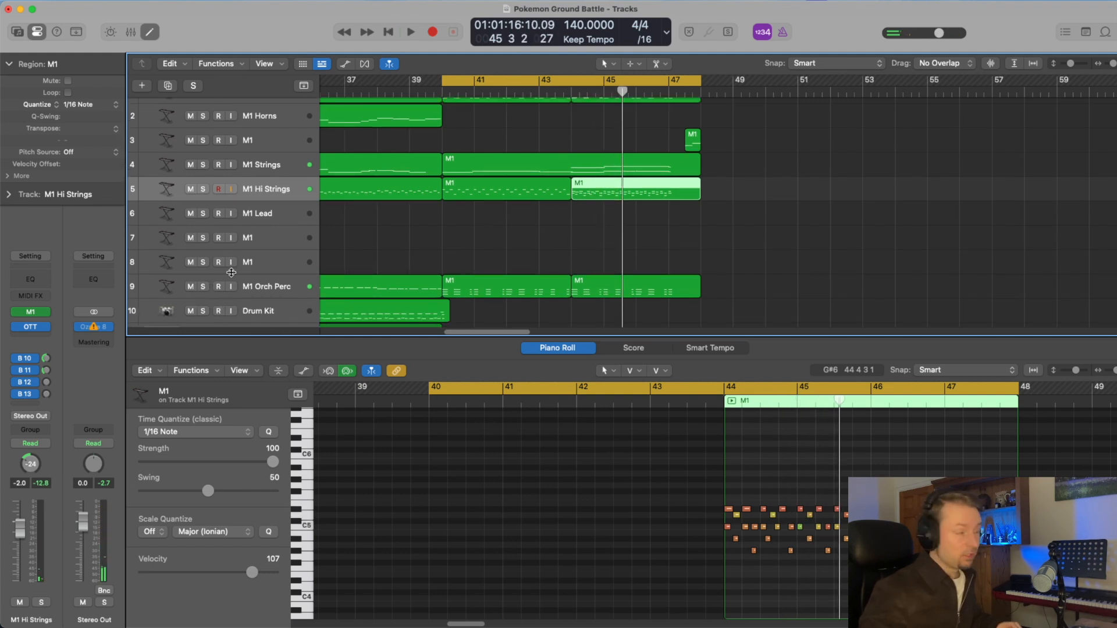
left_click(587, 286)
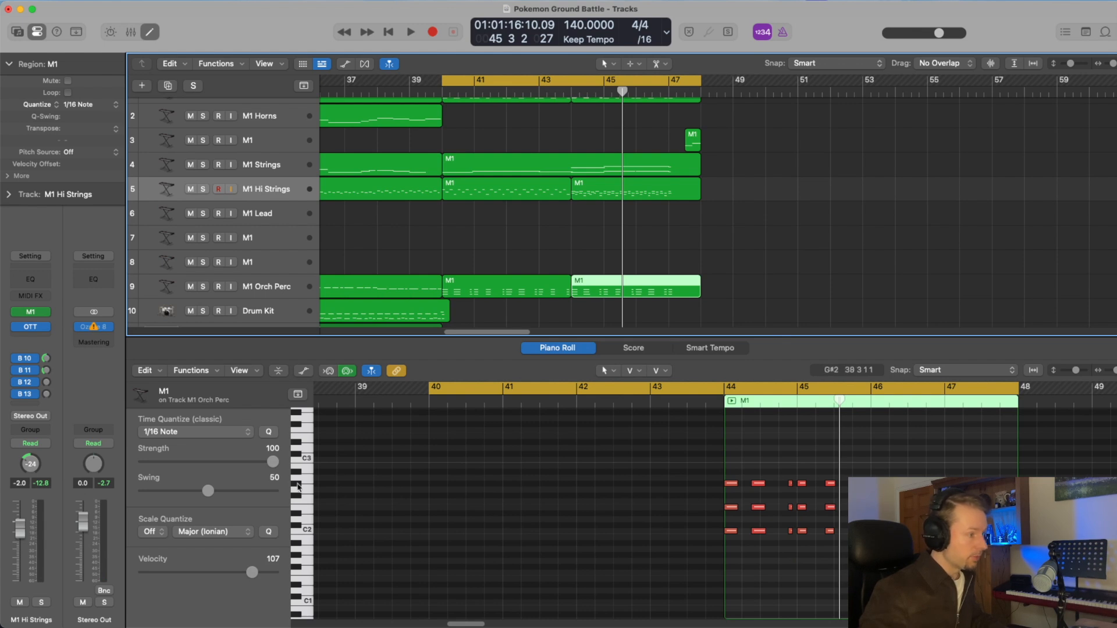
scroll(744, 232, "up", 1)
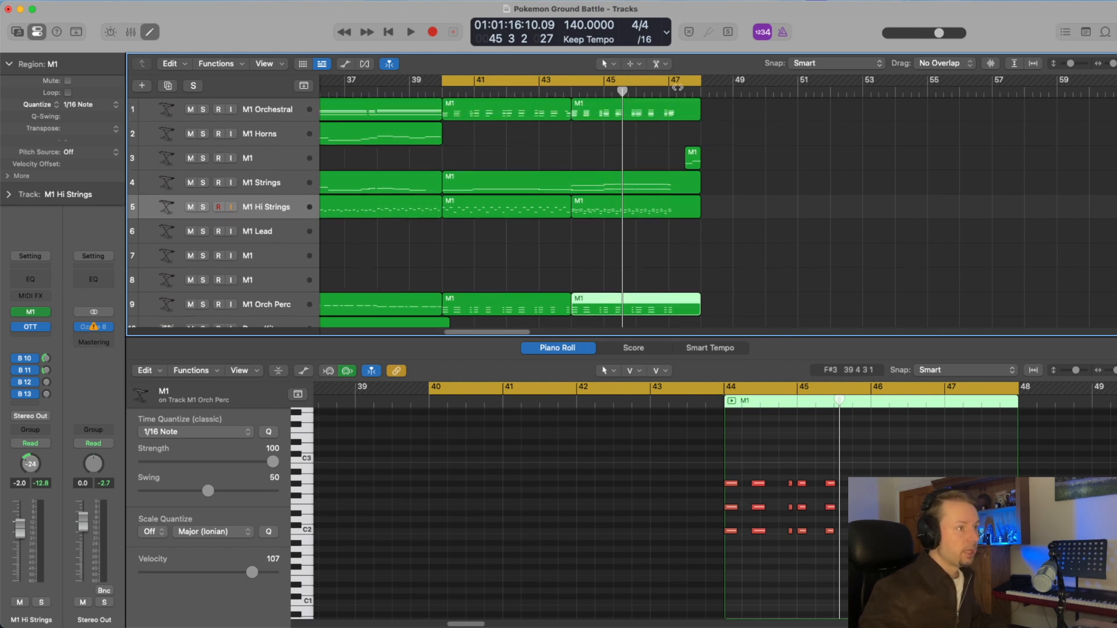
- Cycle bars 48 to 56 with that section's regions selected and play all the tracks together
left_click(683, 91)
key("space")
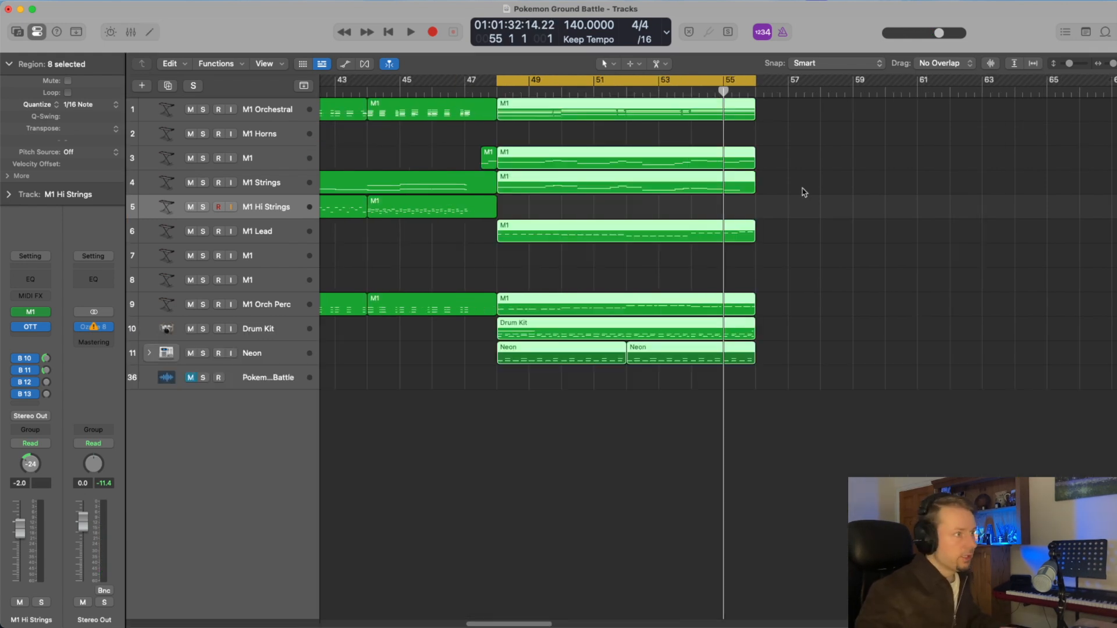
key("shift+space")
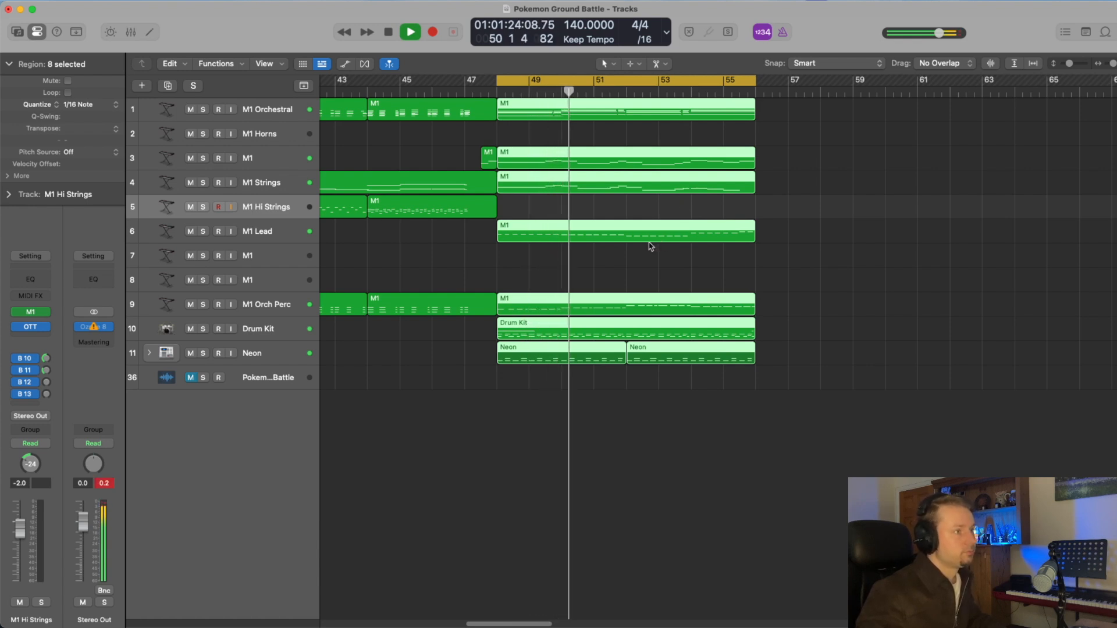
scroll(642, 250, "right", 2)
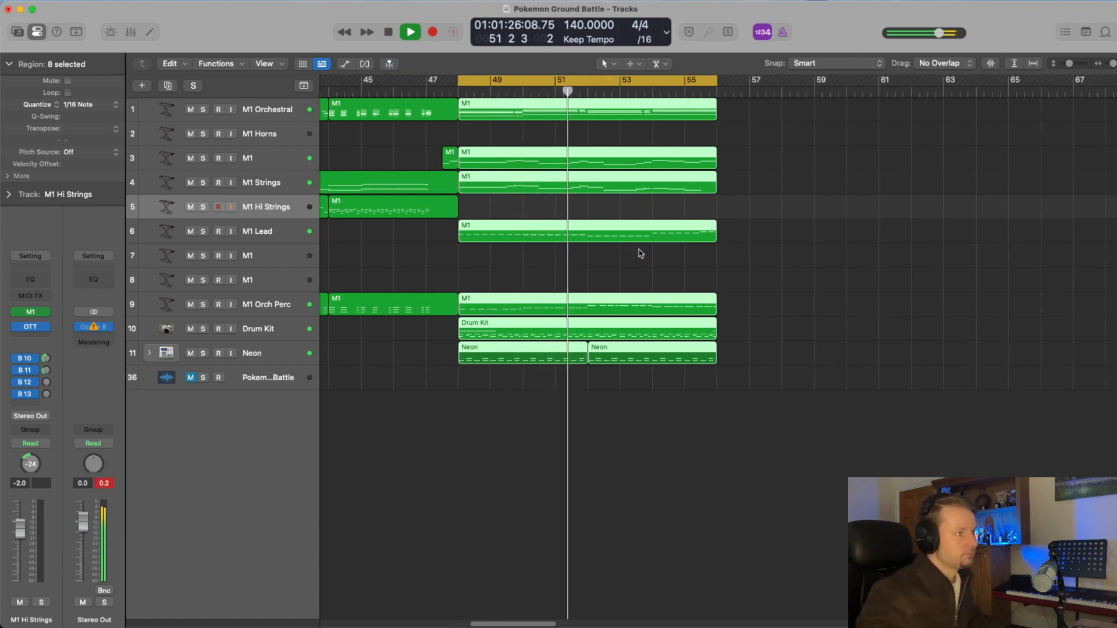
scroll(640, 254, "right", 3)
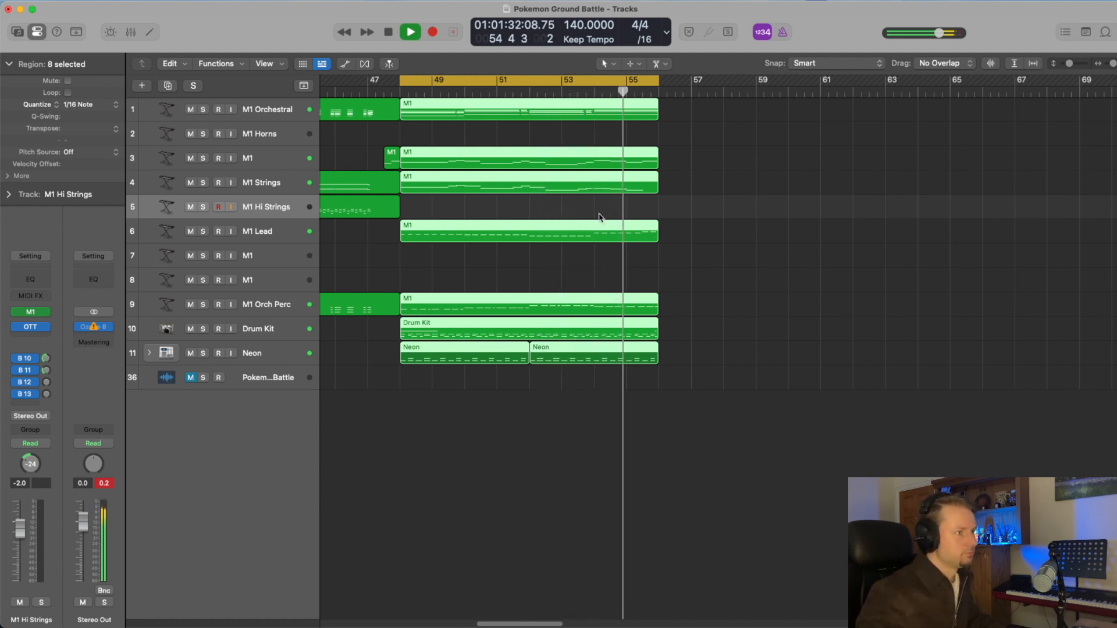
key("space")
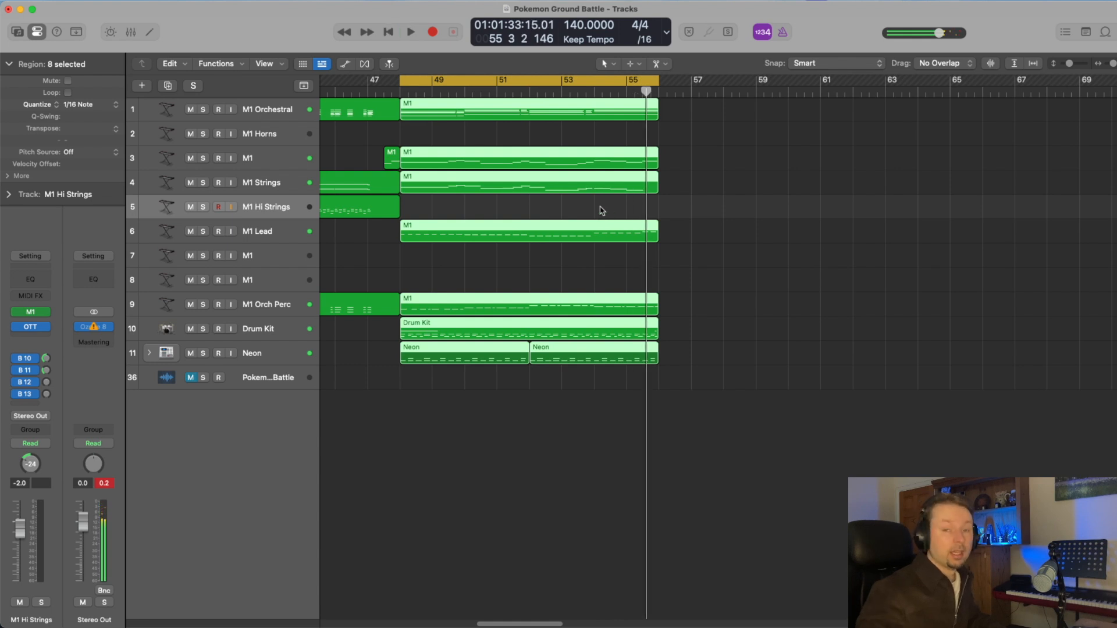
- Select the M1 track below M1 Horns, and play the full arrangement with the cycle range on bars 56 to 64
left_click(554, 207)
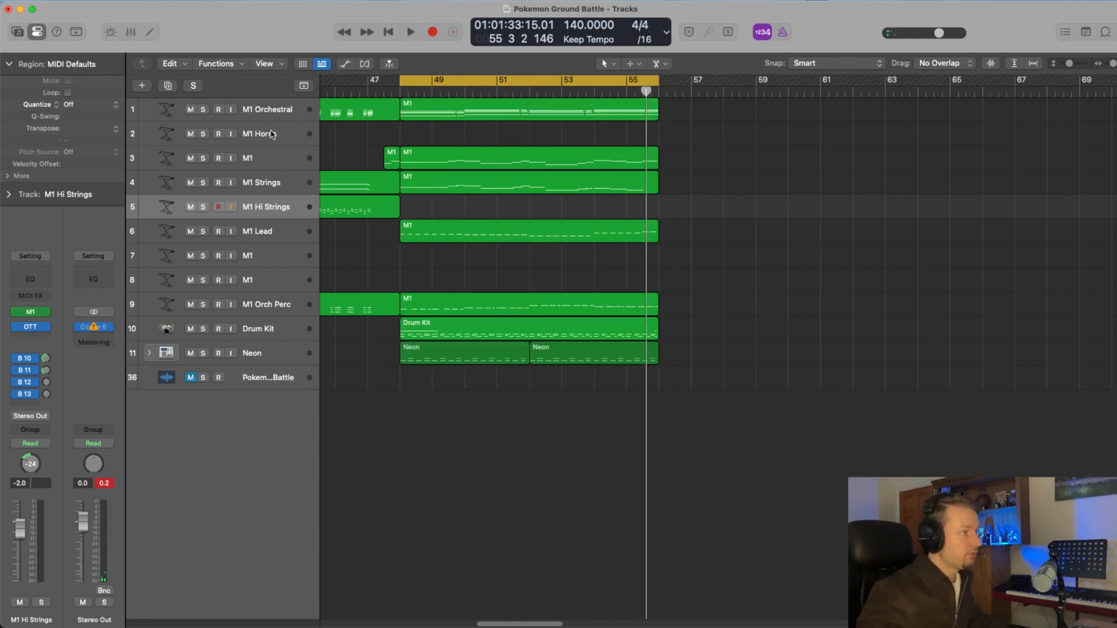
left_click(271, 165)
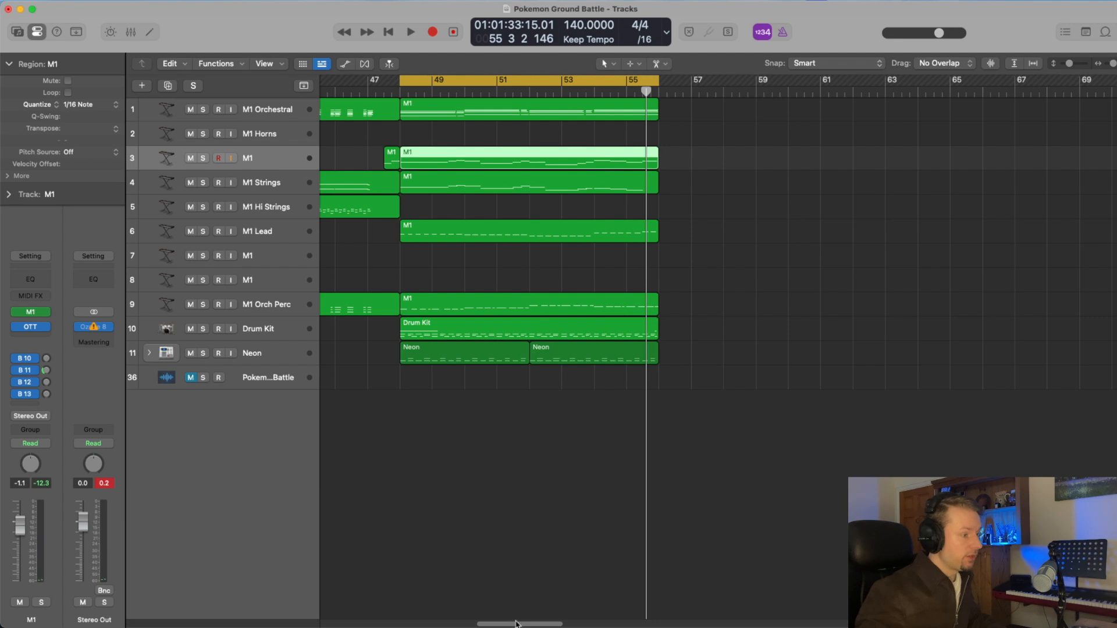
left_click_drag(515, 623, 510, 623)
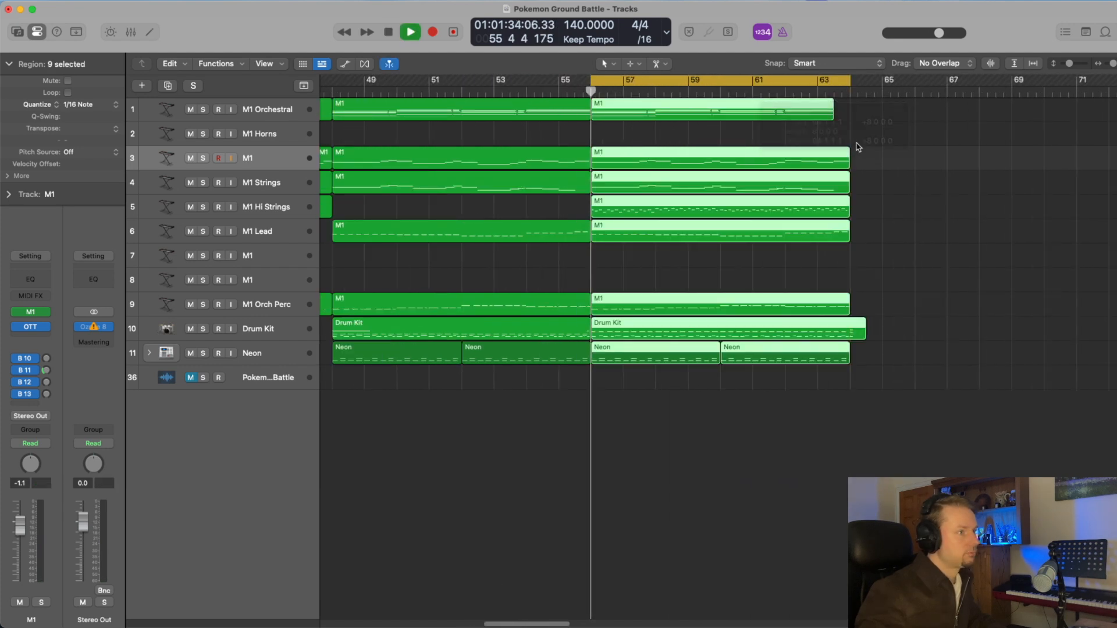
scroll(877, 195, "right", 5)
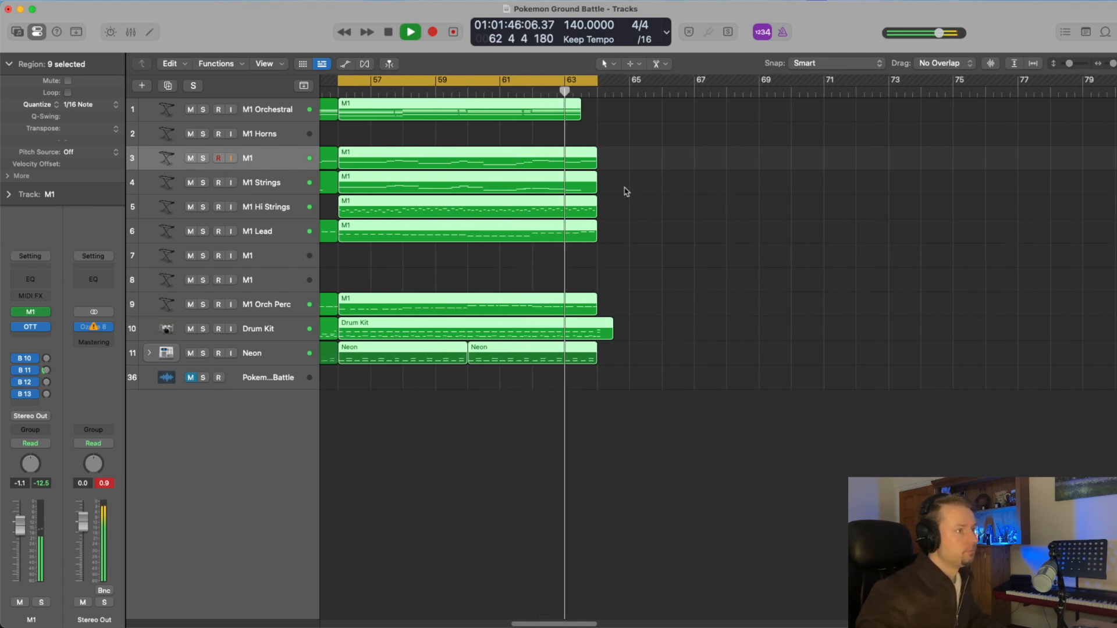
key("space")
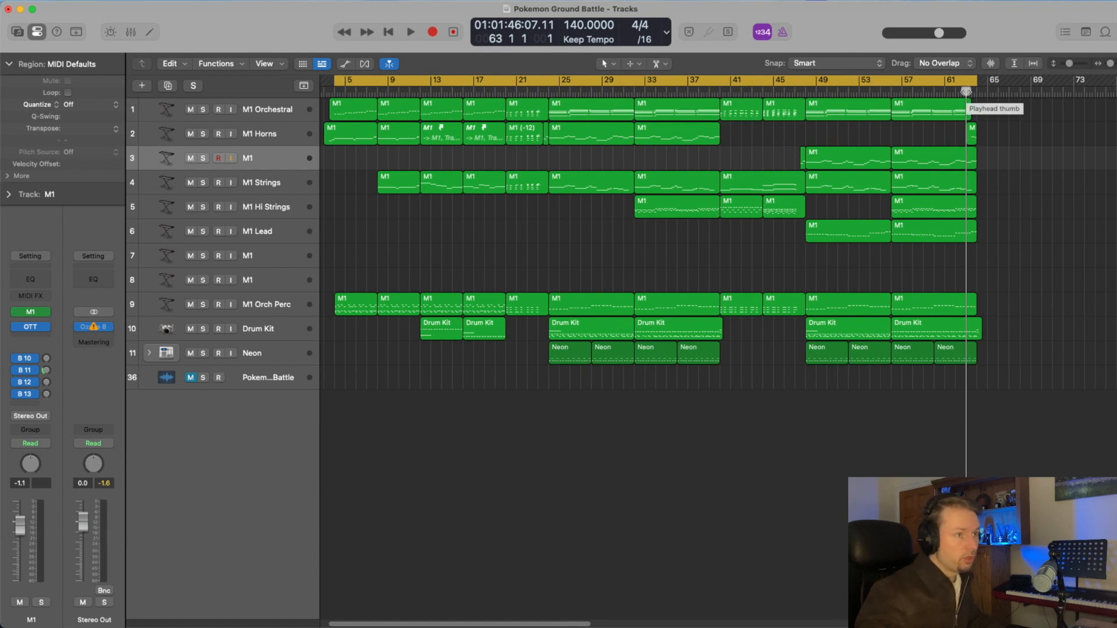
- Play the entire arrangement from the beginning with the cycle range covering bars 4 to 64
key("space")
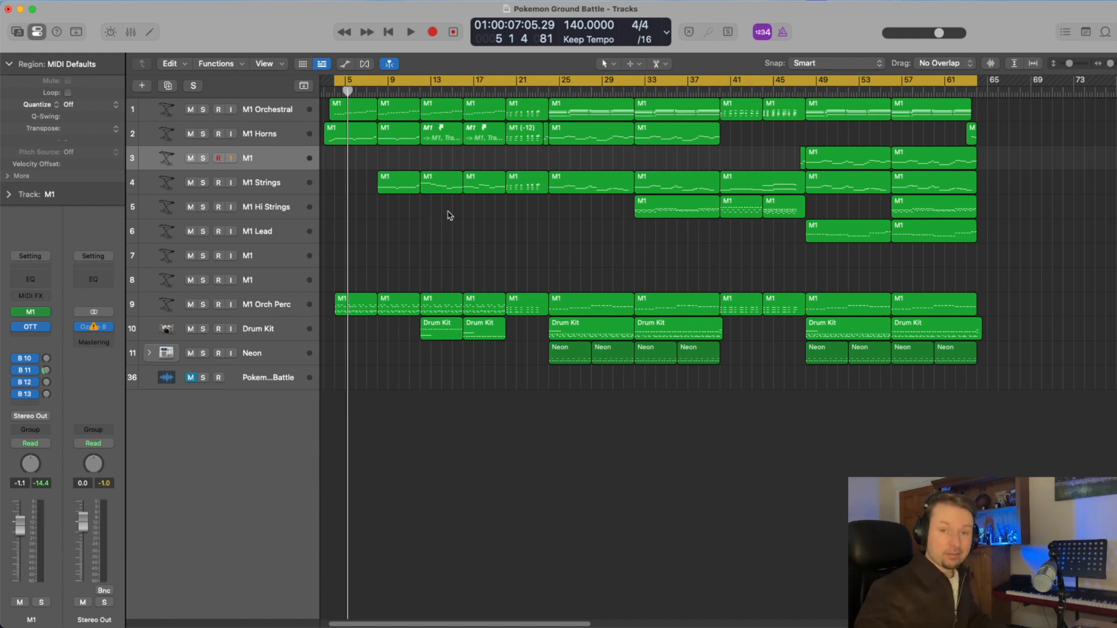
key("space")
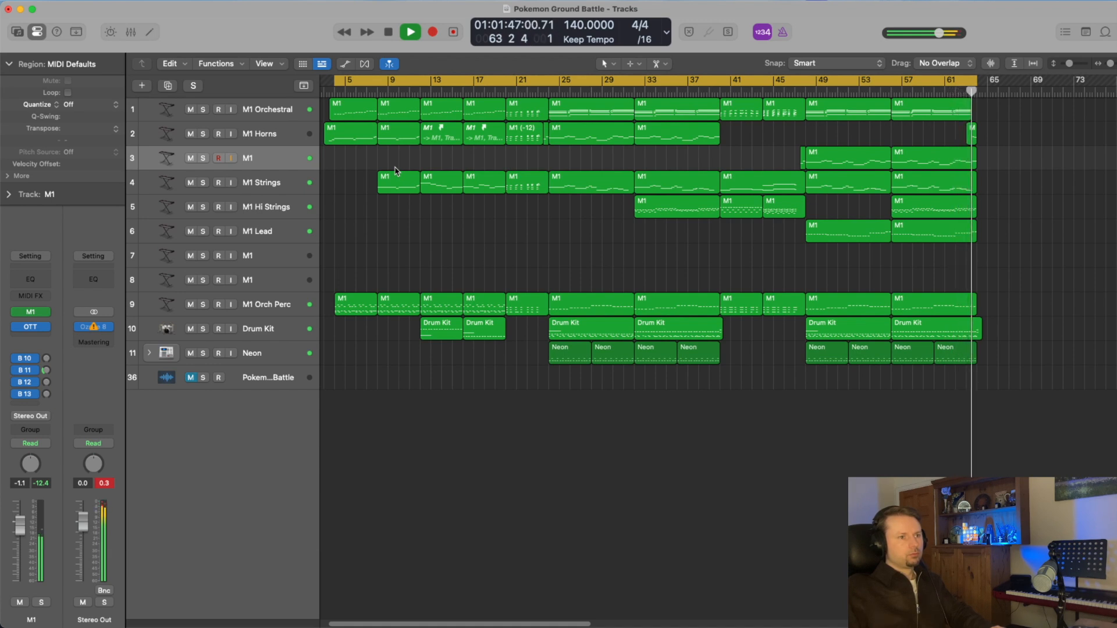
key("space")
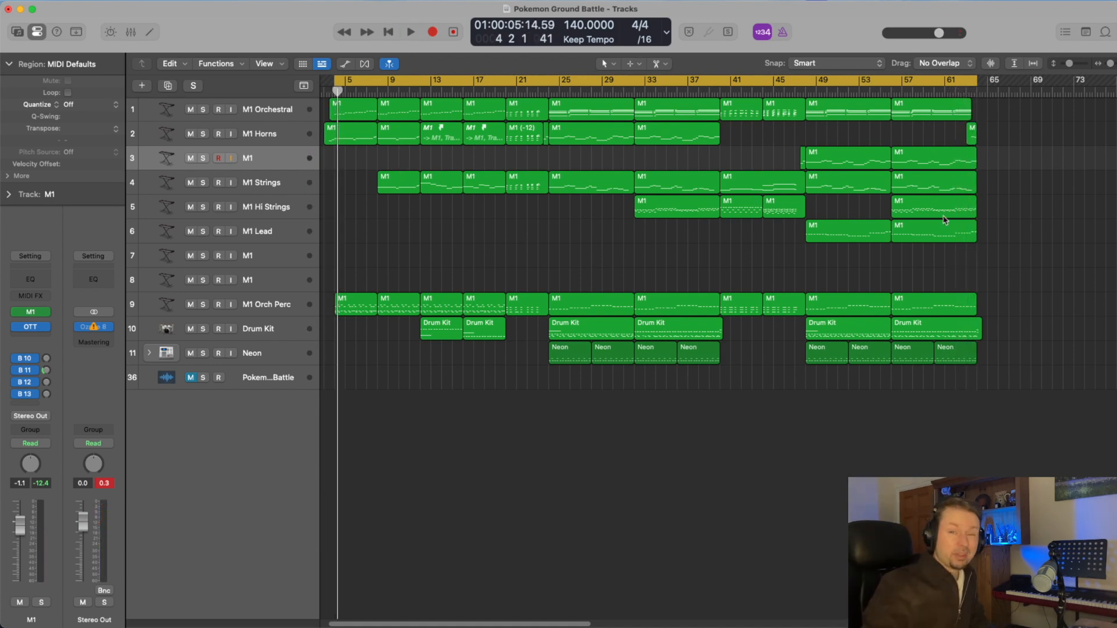